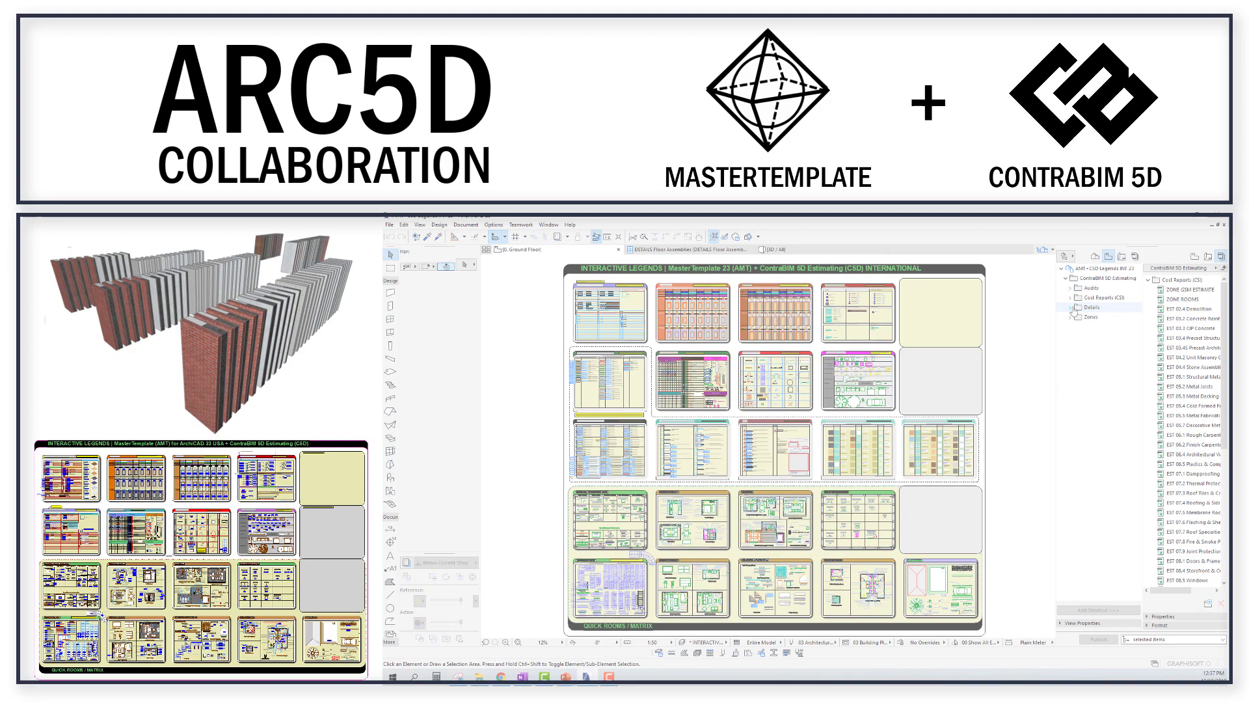
scroll(632, 472, up, 3)
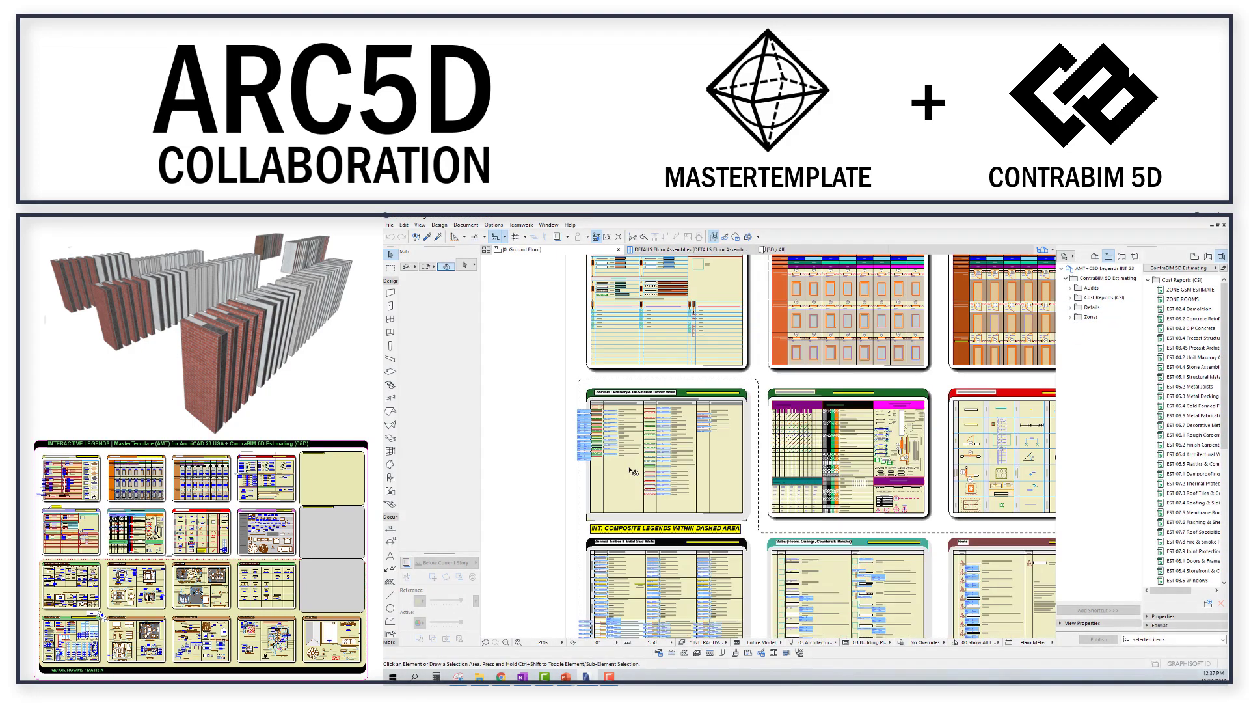
scroll(632, 471, up, 3)
scroll(636, 449, up, 2)
scroll(639, 424, up, 1)
scroll(643, 400, up, 1)
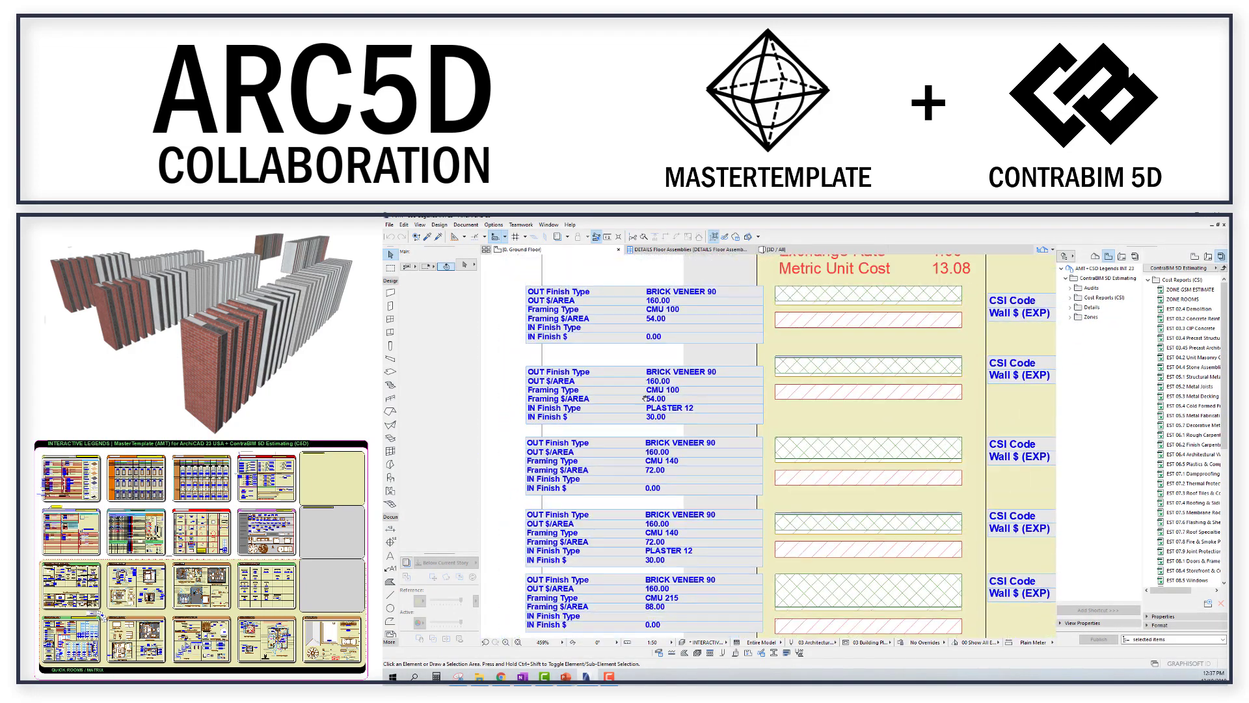
scroll(644, 399, down, 1)
scroll(664, 430, down, 2)
scroll(688, 474, down, 2)
scroll(686, 426, down, 2)
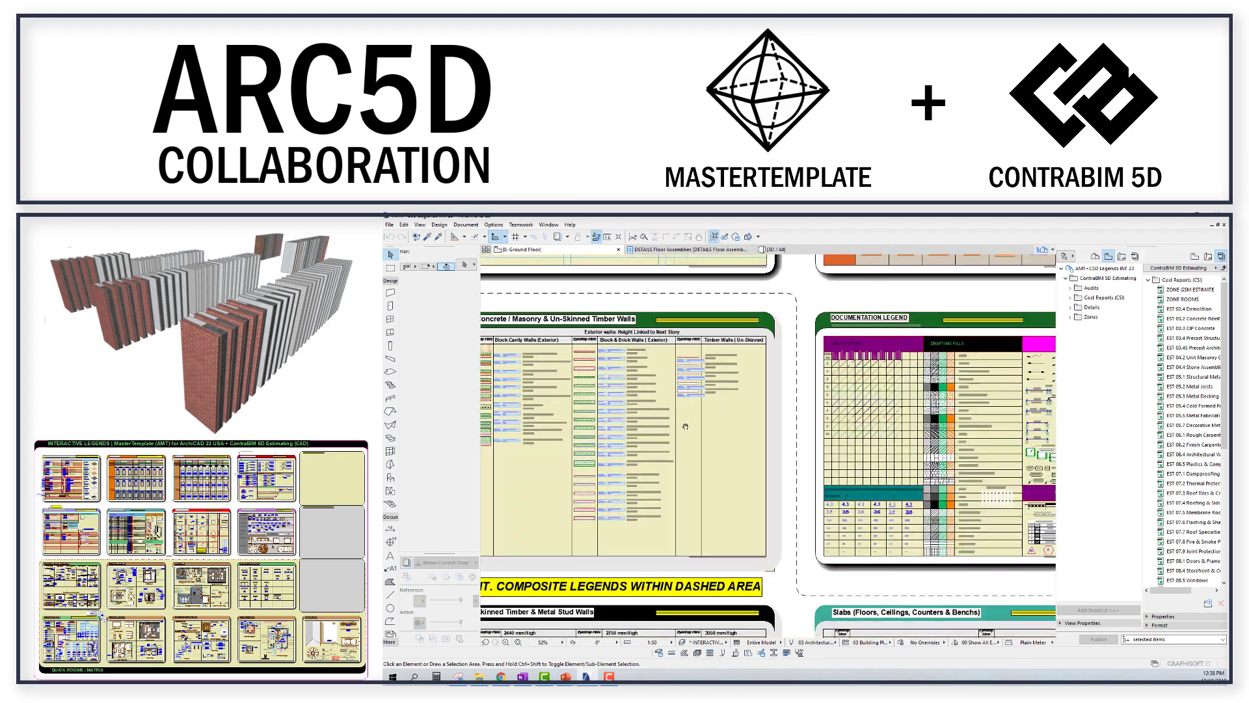
scroll(686, 427, right, 10)
scroll(859, 461, up, 1)
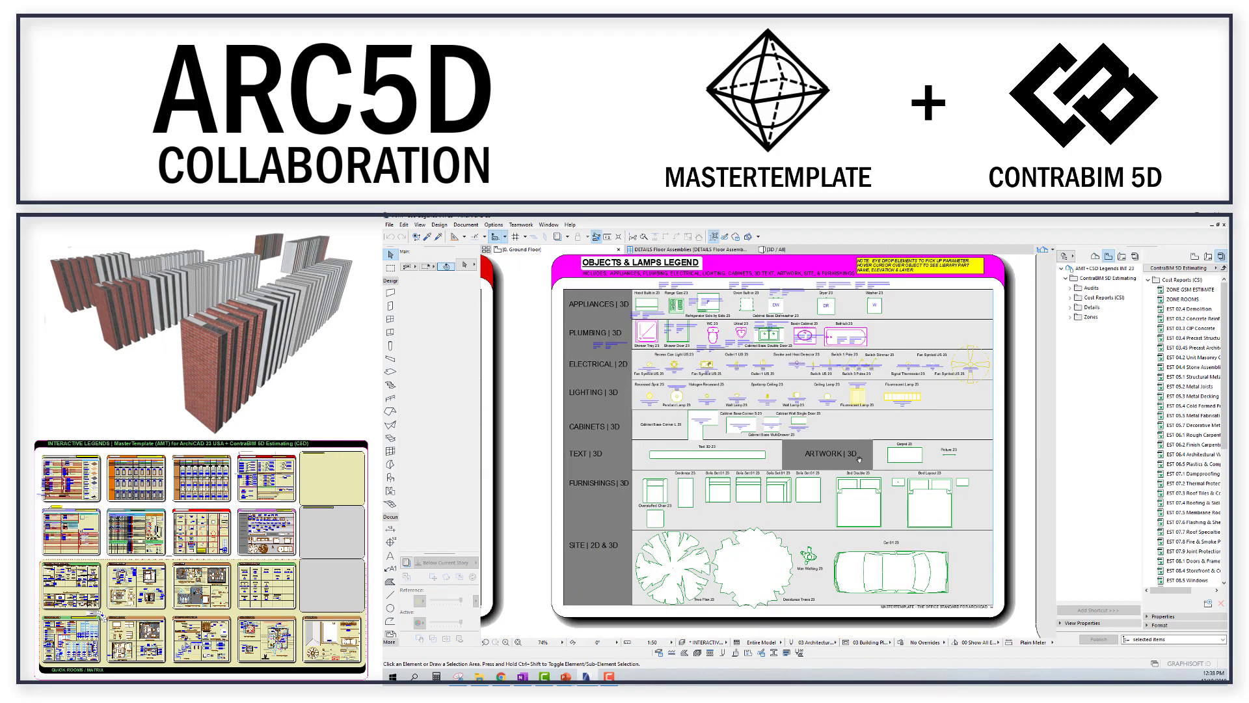
scroll(859, 460, up, 2)
scroll(736, 427, up, 2)
scroll(798, 477, down, 2)
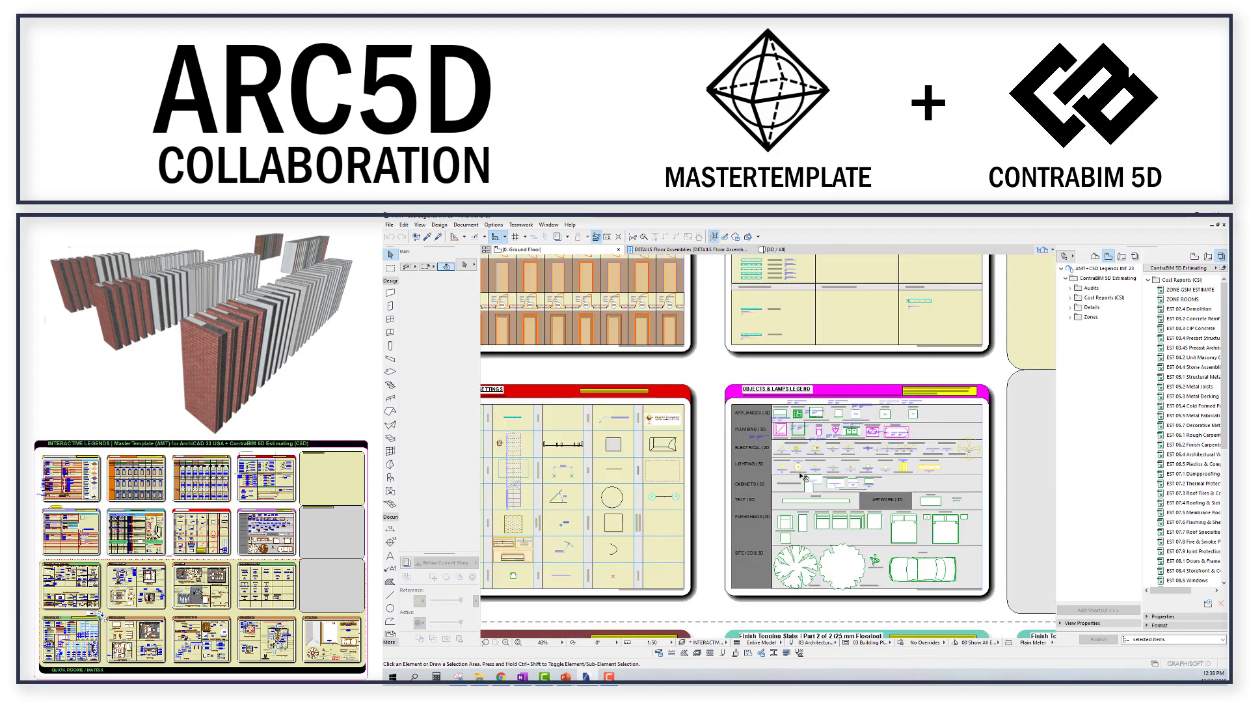
scroll(797, 476, down, 2)
scroll(878, 449, down, 1)
scroll(939, 431, up, 1)
scroll(939, 430, up, 2)
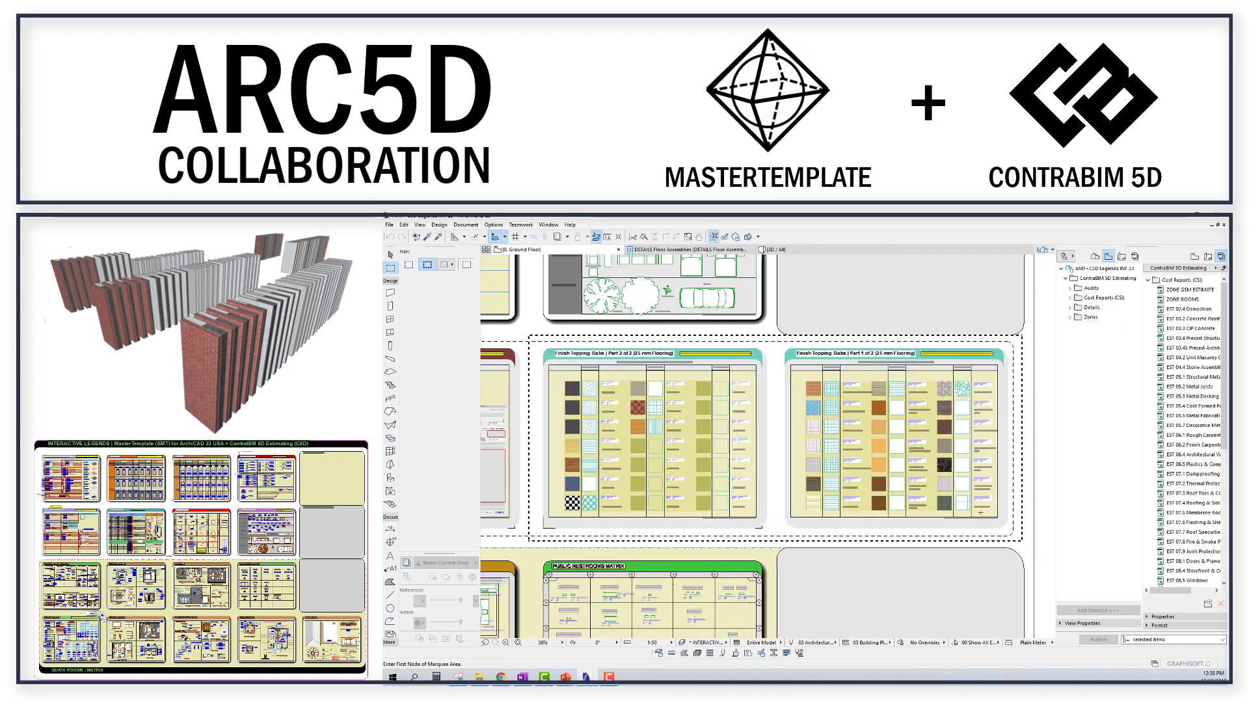
Preview the marquee-enclosed finish slab and wall legends in 3D, returning to the plan after each
key(F5)
scroll(863, 474, up, 2)
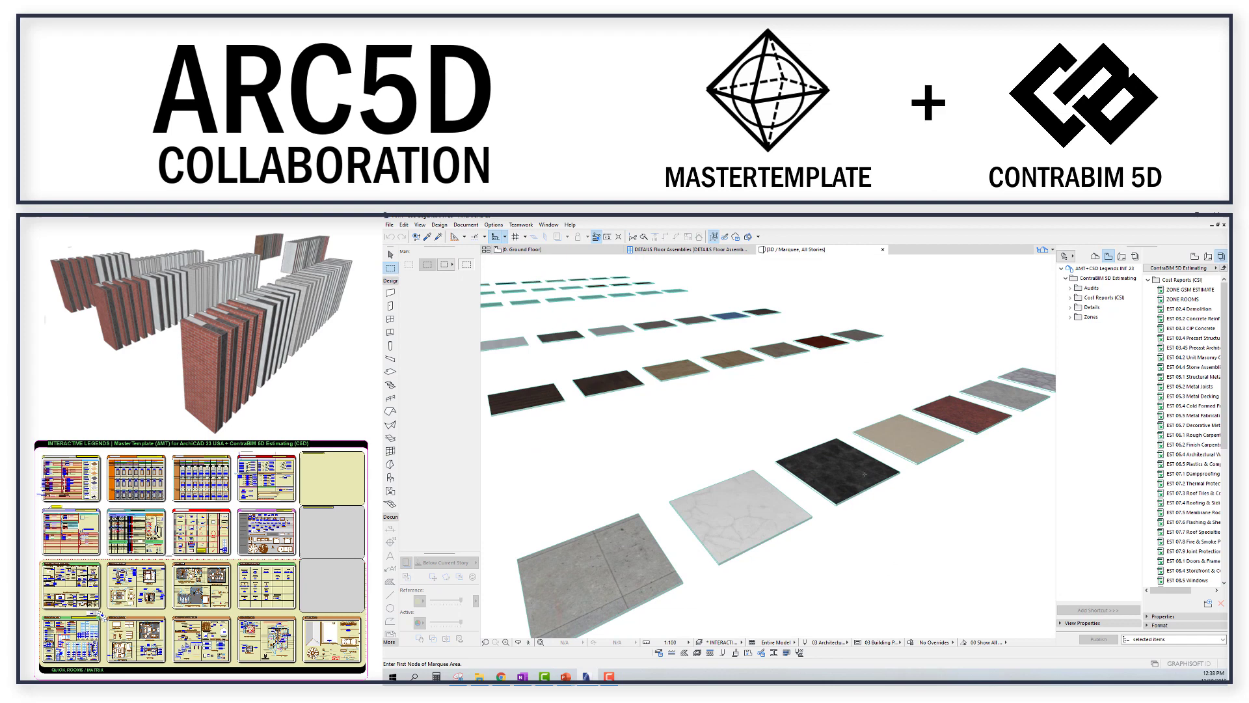
scroll(864, 473, up, 2)
scroll(864, 472, up, 2)
scroll(864, 474, up, 2)
shift+middle_drag(864, 473, 946, 651)
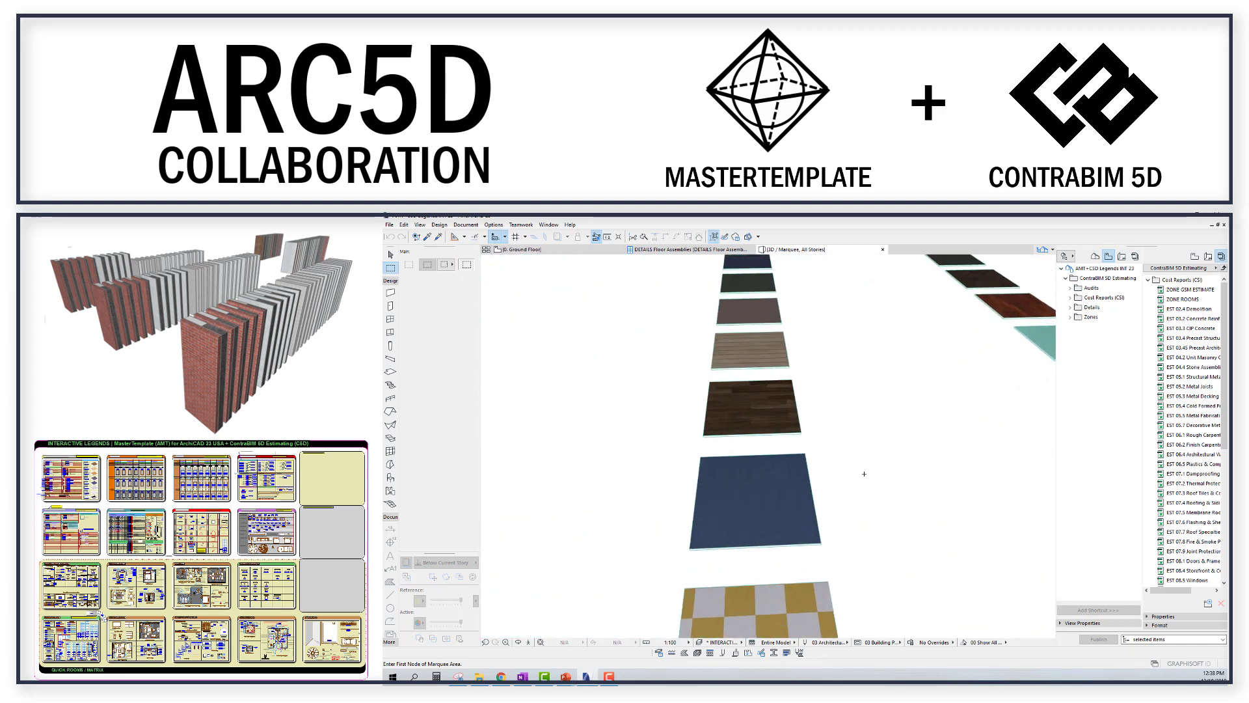
scroll(946, 650, down, 5)
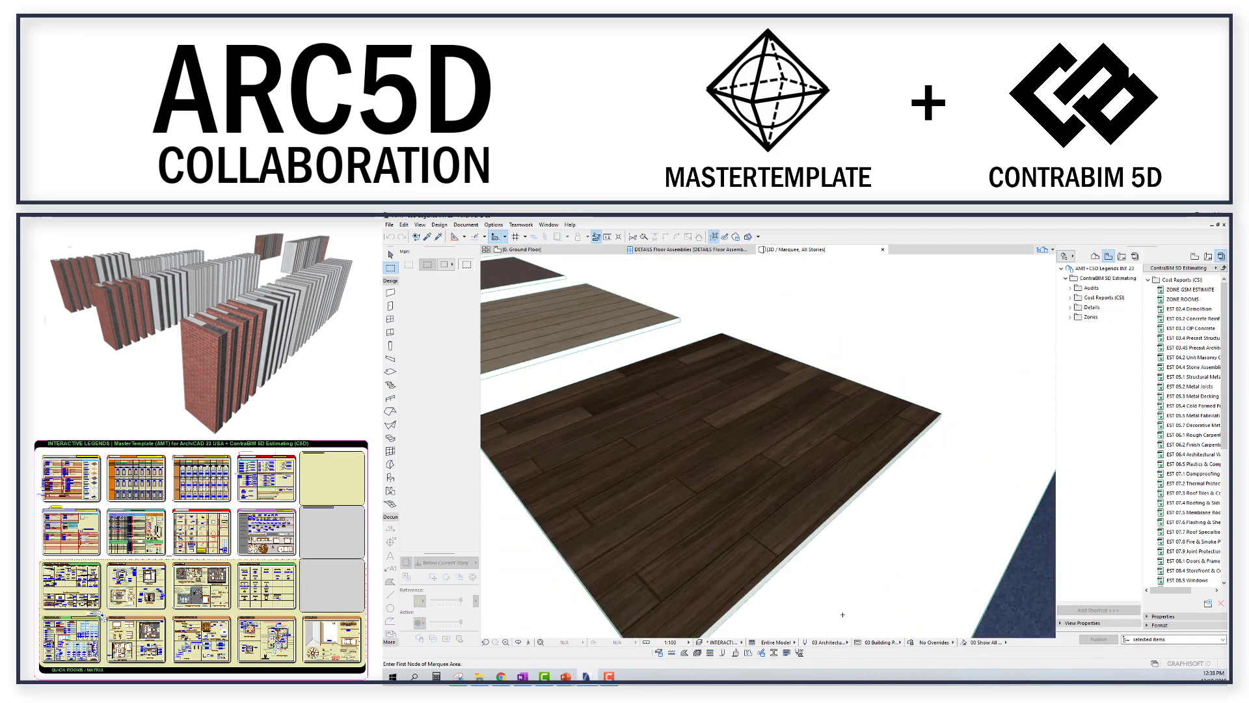
scroll(946, 651, down, 5)
key(F2)
scroll(697, 507, down, 5)
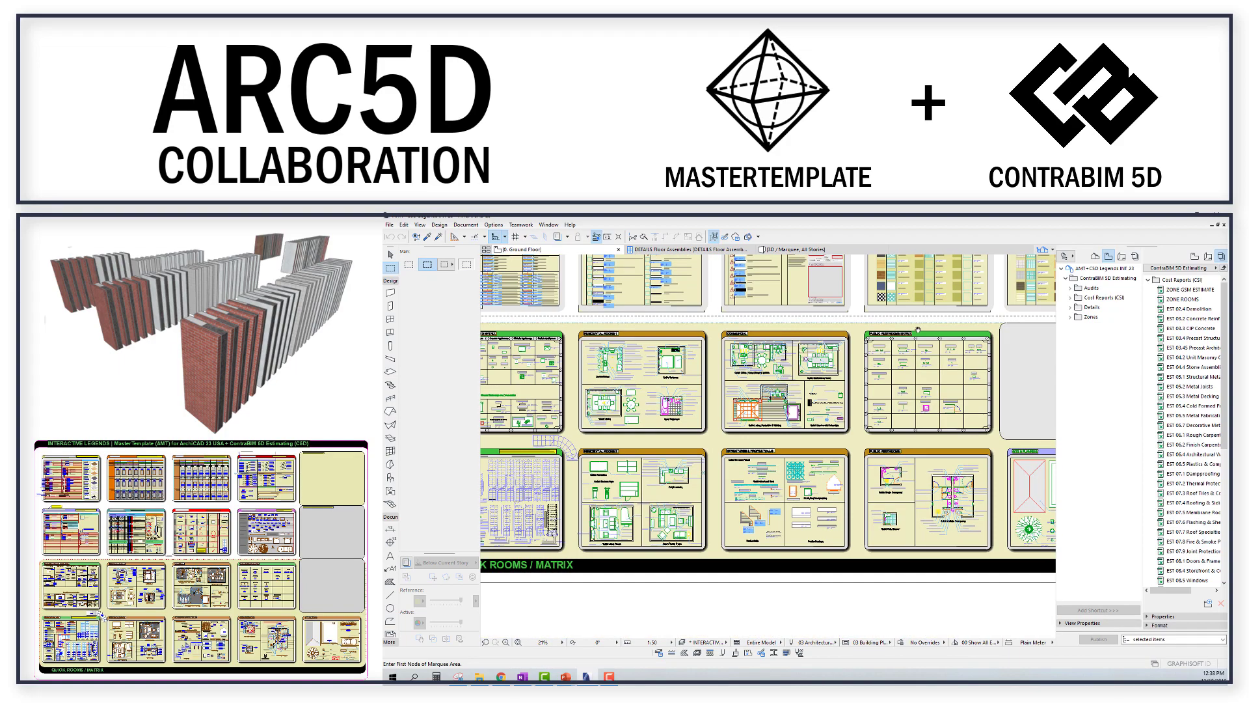
scroll(585, 390, up, 2)
scroll(537, 322, up, 3)
scroll(491, 293, up, 2)
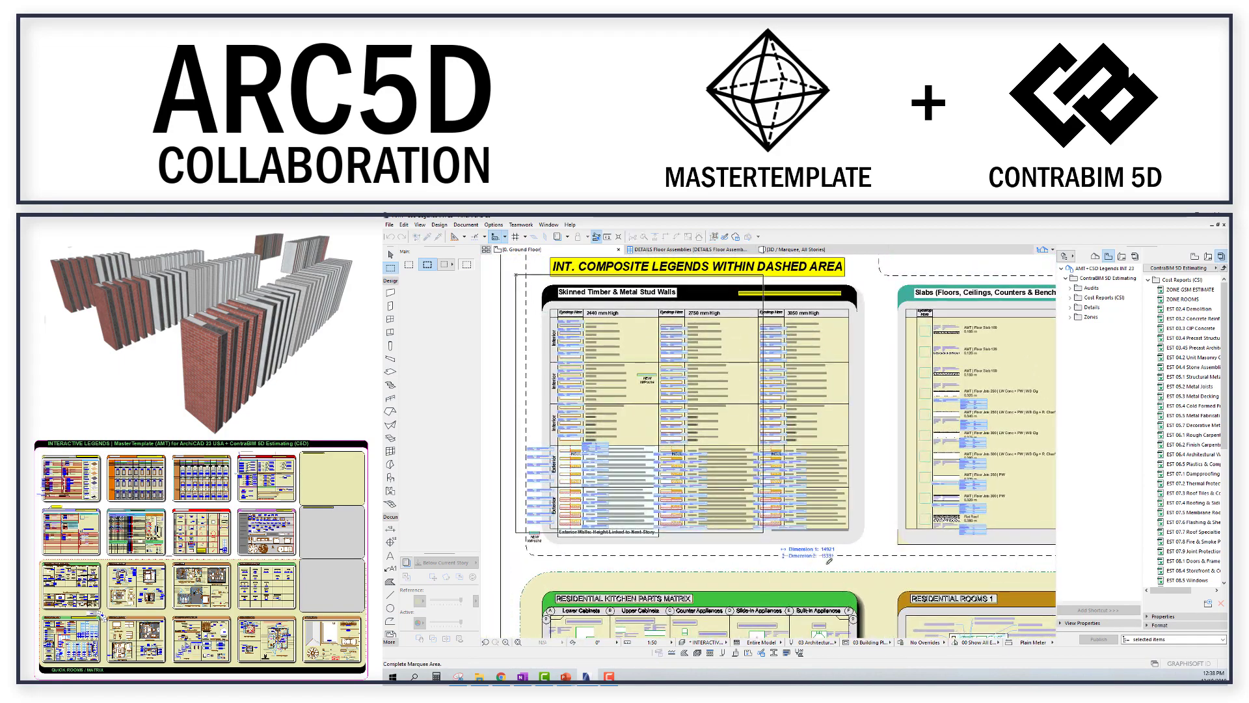
key(F3)
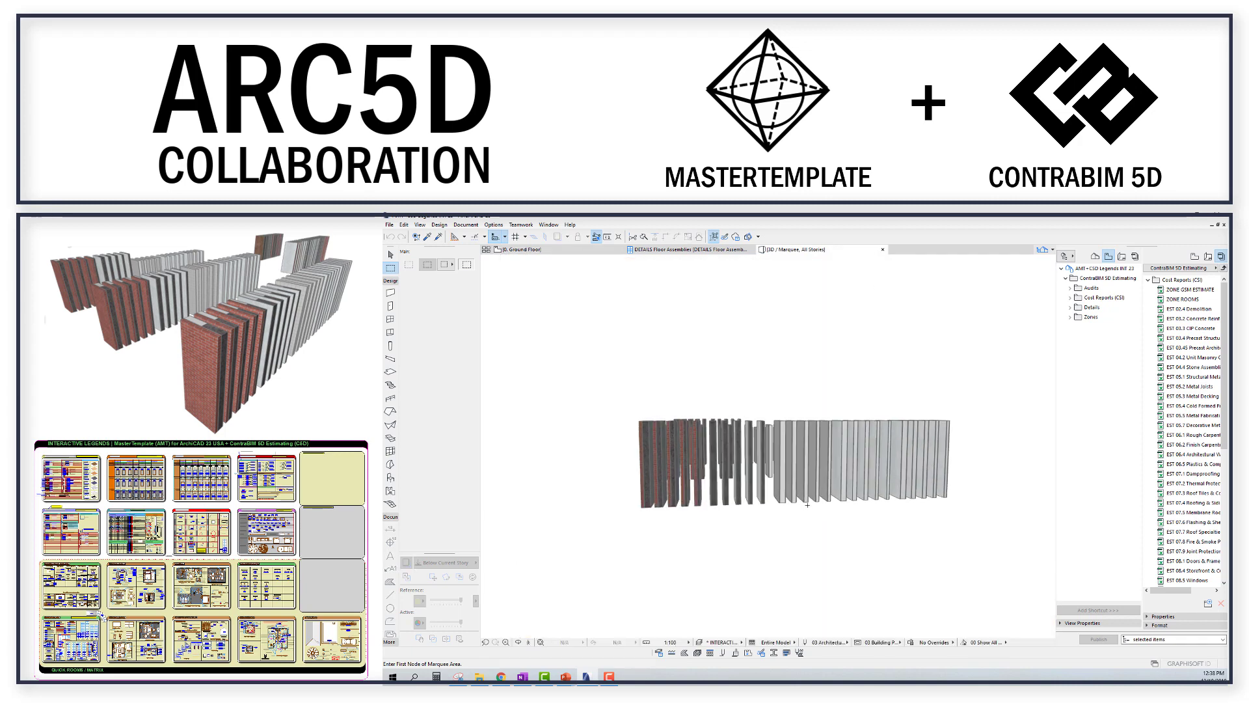
scroll(806, 506, up, 5)
shift+middle_drag(807, 505, 807, 504)
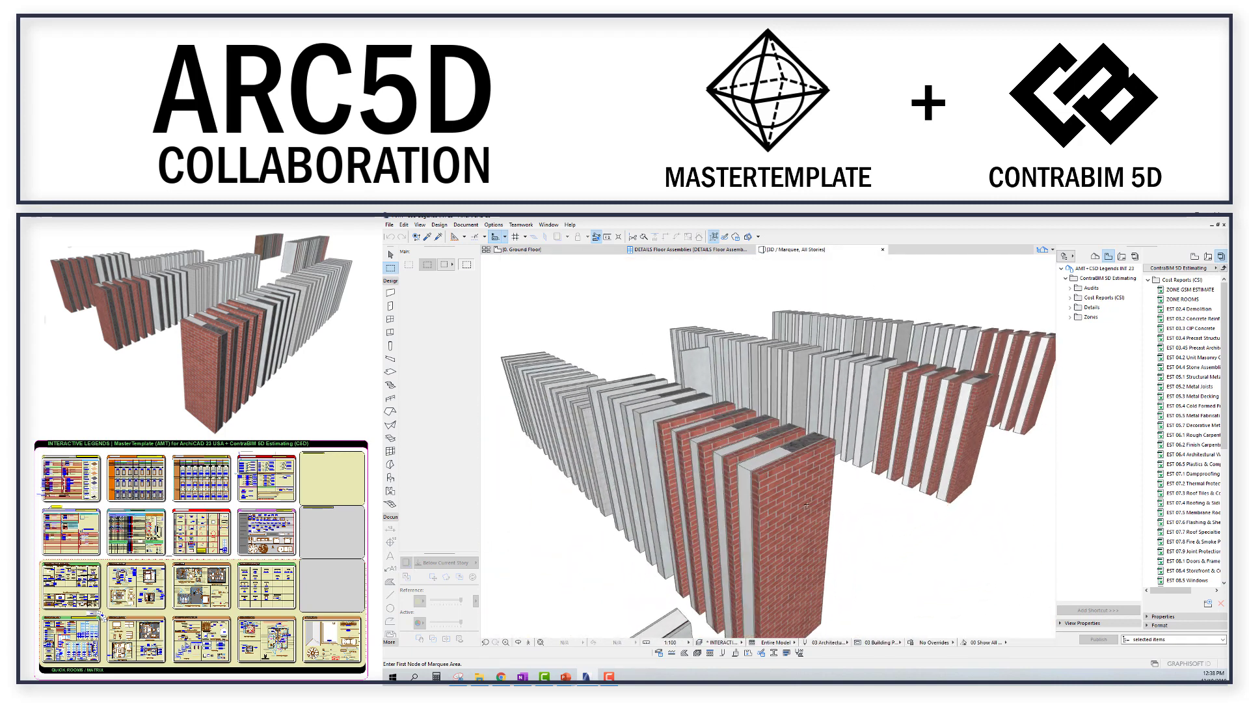
key(F2)
scroll(807, 505, down, 3)
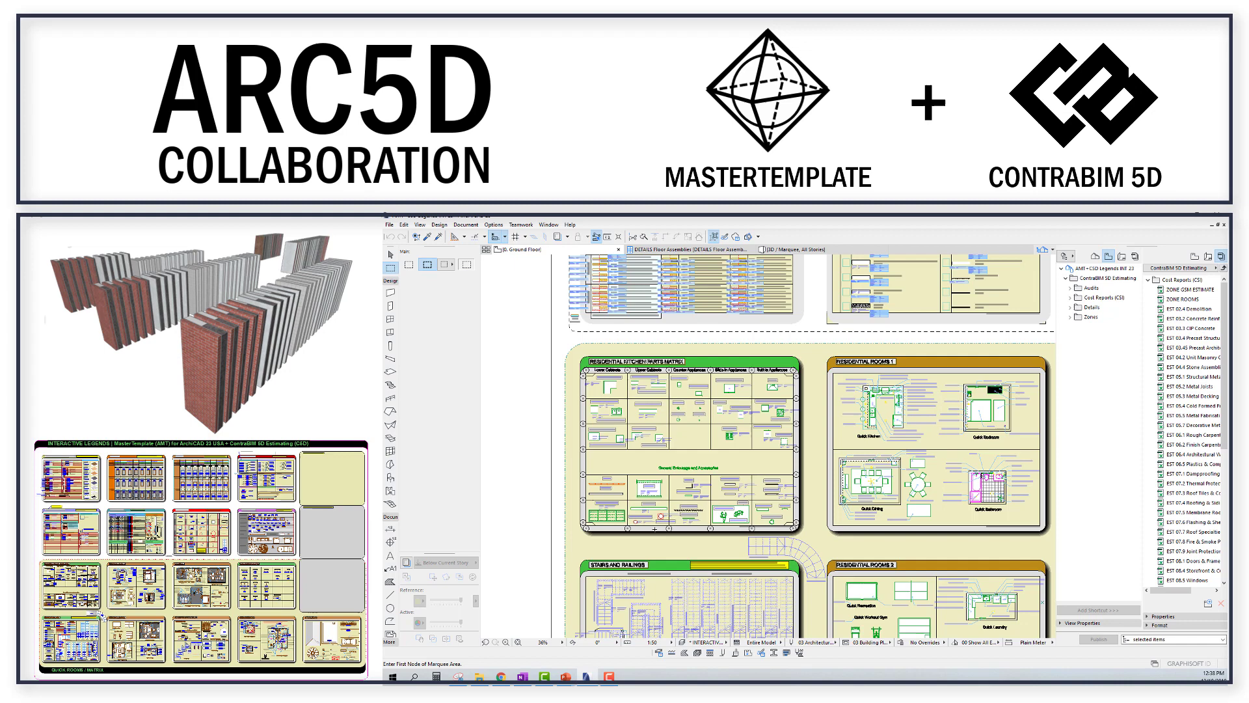
scroll(698, 439, up, 3)
scroll(633, 360, up, 2)
Preview the Stairs and Railings legend in 3D, then the marquee-enclosed Quick Rooms matrix sheets
click(893, 597)
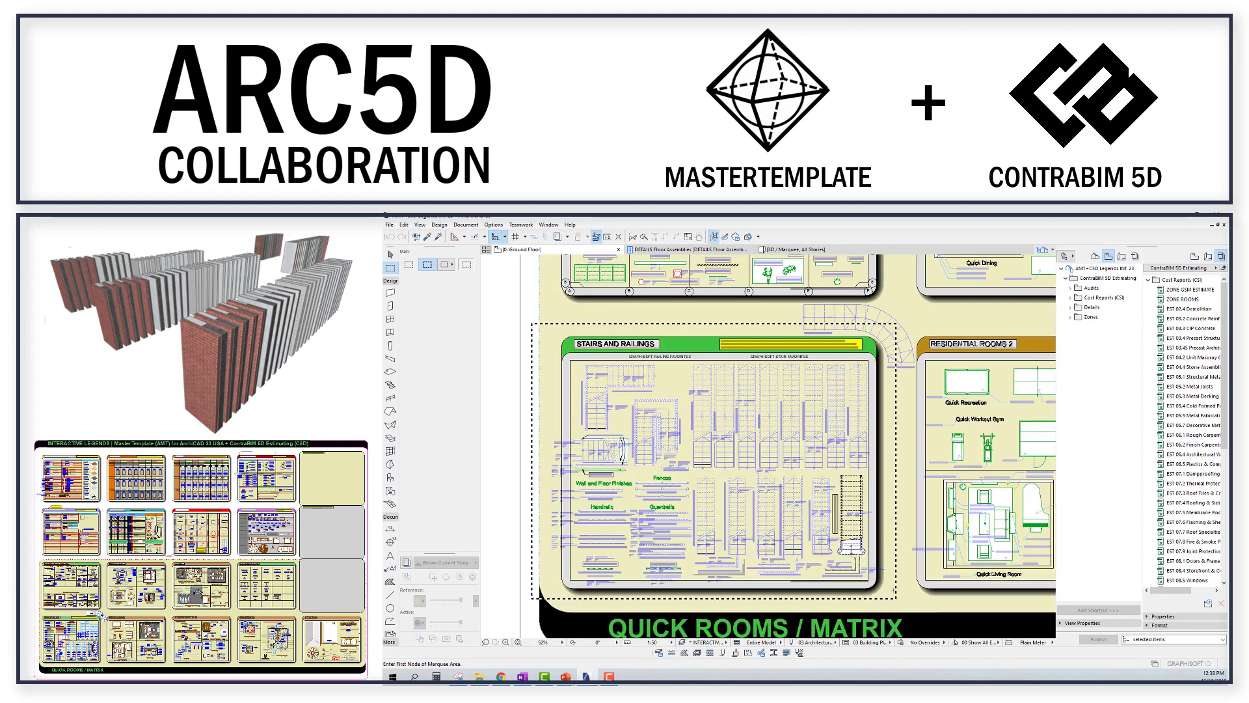
key(F3)
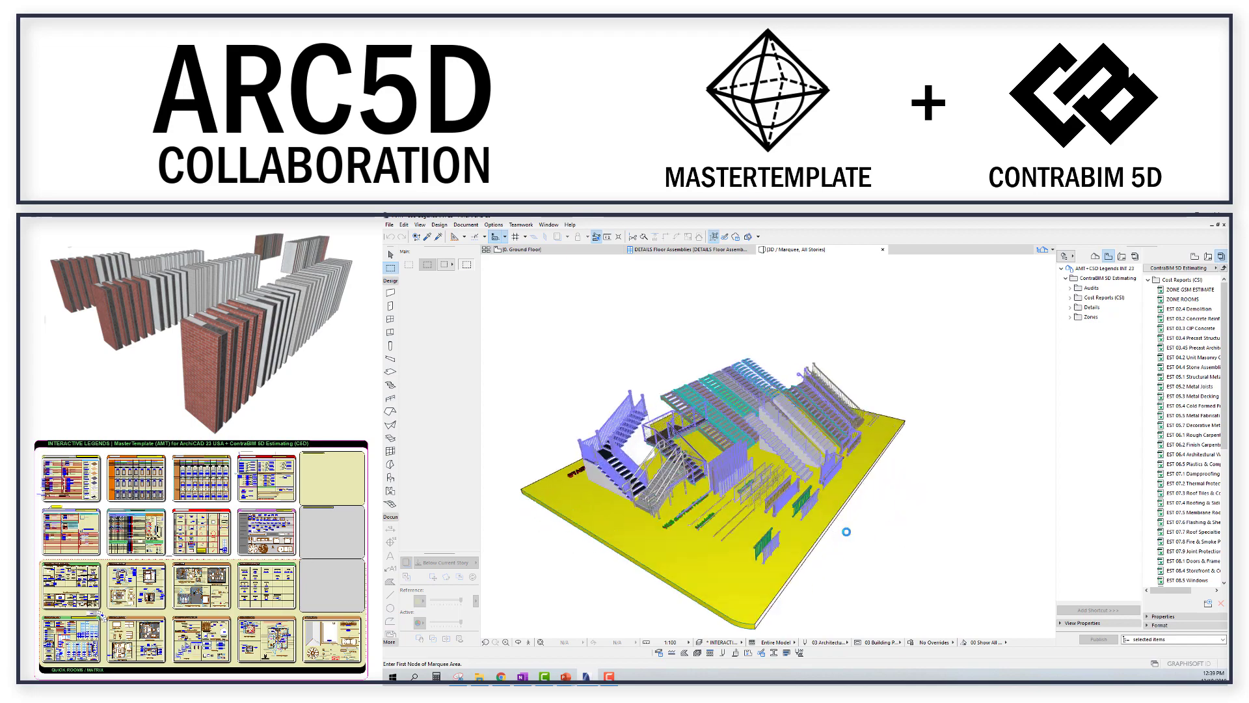
key(F2)
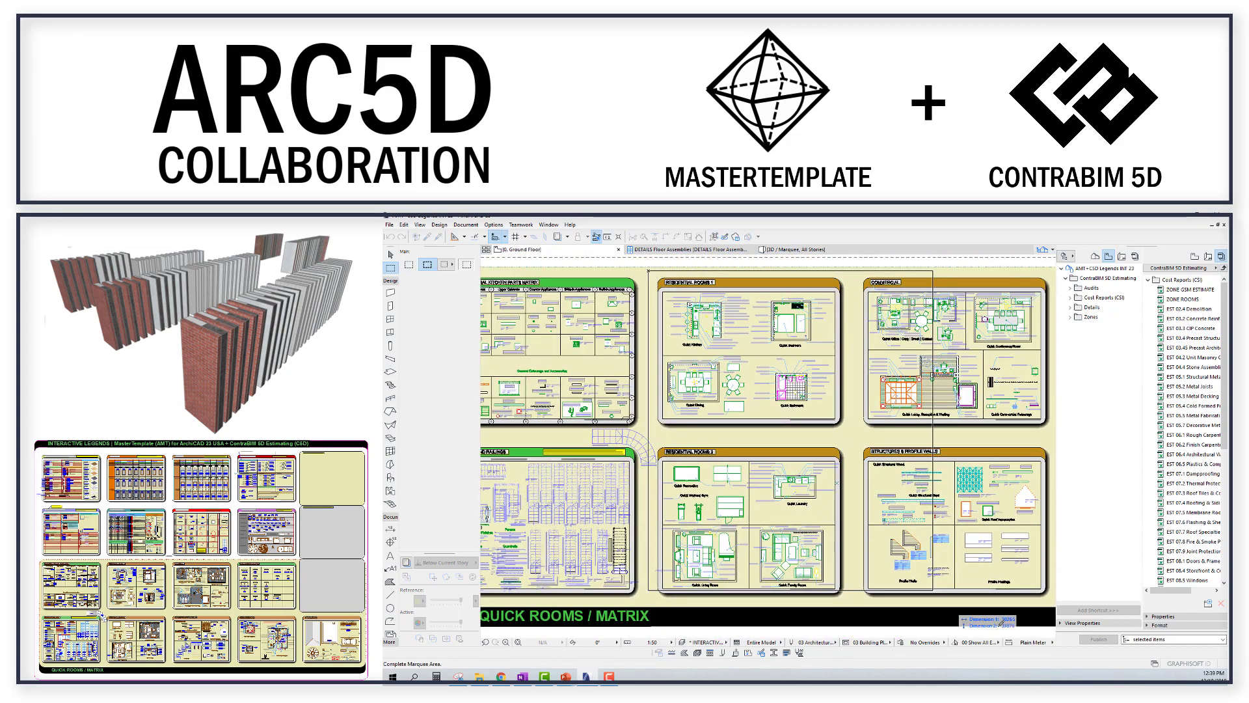
click(1052, 600)
key(F3)
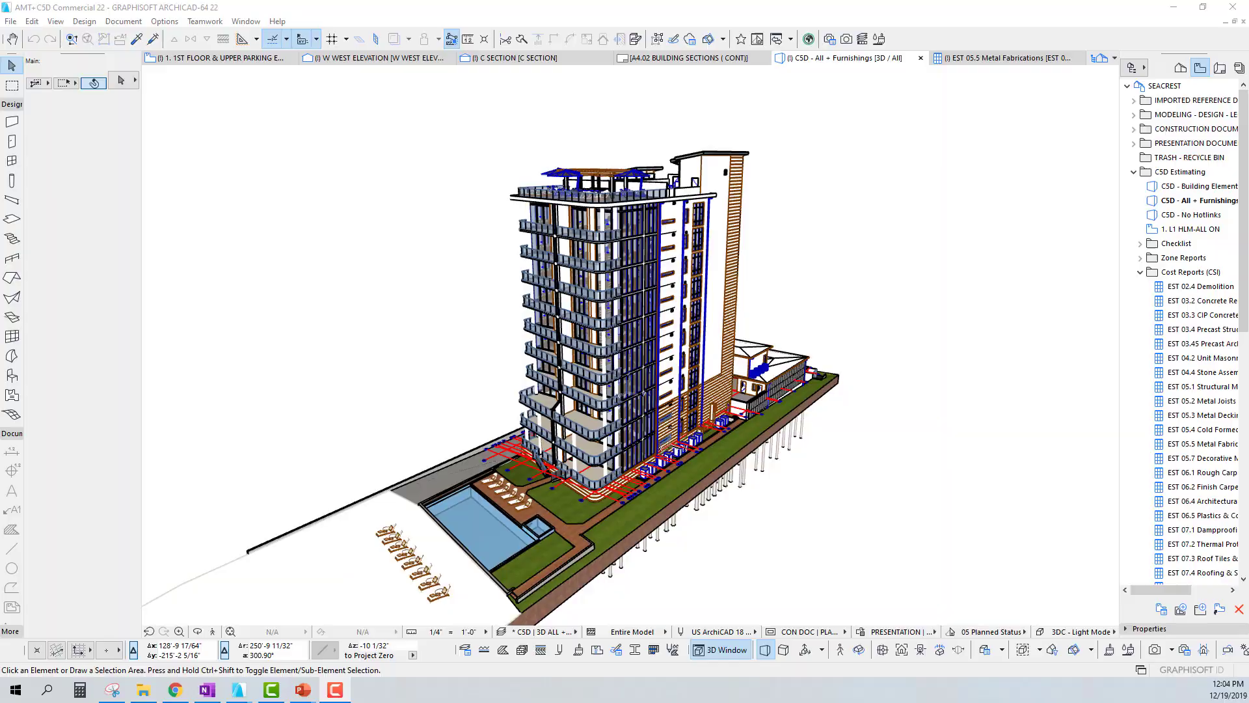
Show a 5TH FLOOR row of the EST 03.3 CIP Concrete schedule in 3D and check the column's cost properties
shift+middle_drag(764, 524, 784, 573)
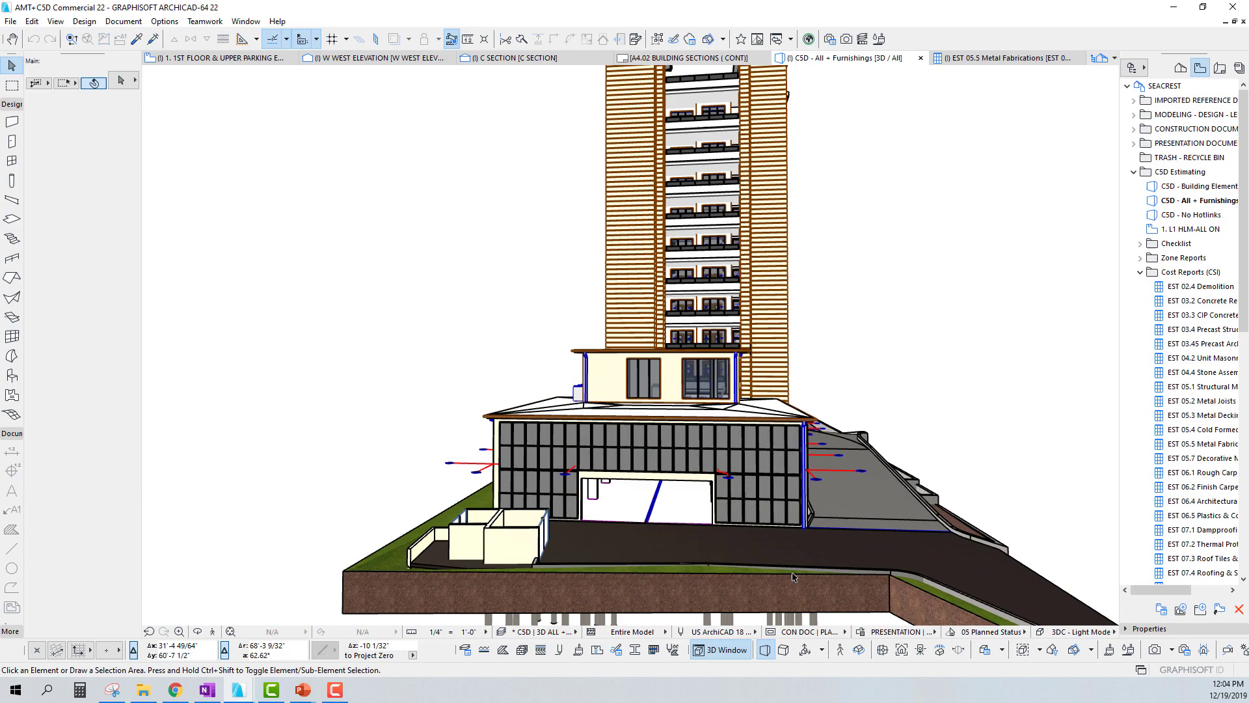
double_click(1177, 315)
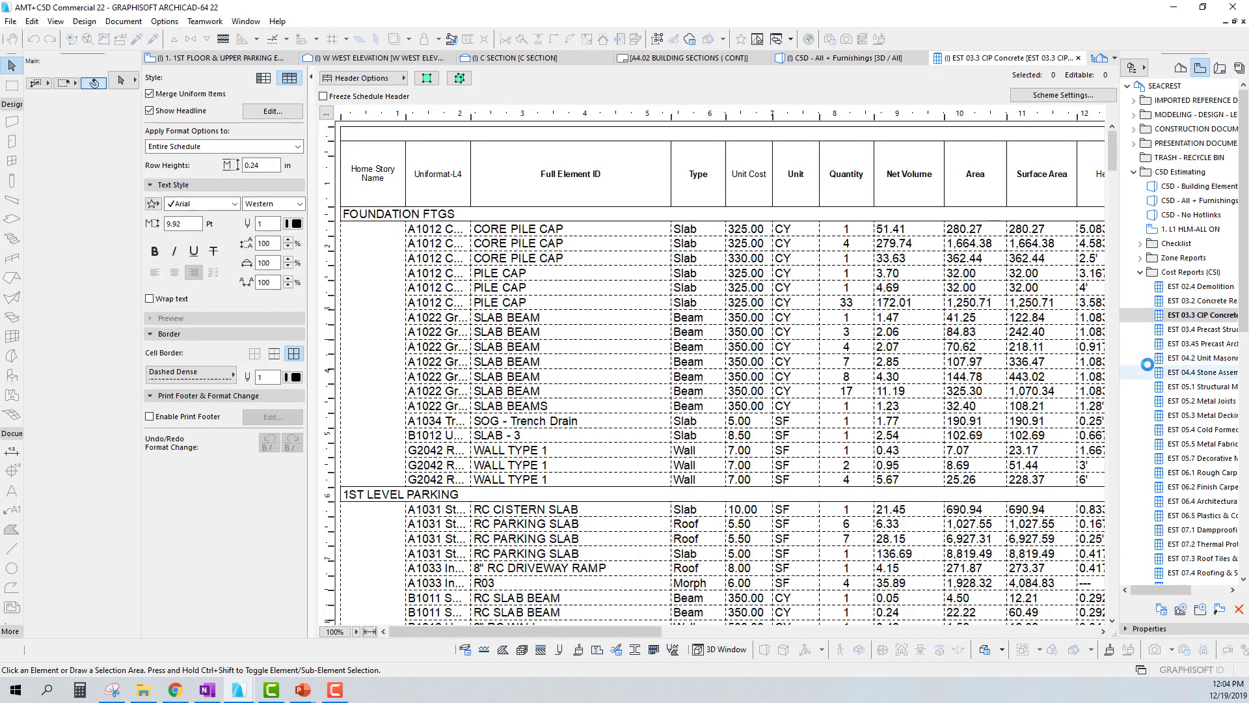
drag(1113, 146, 1113, 323)
click(380, 477)
click(459, 78)
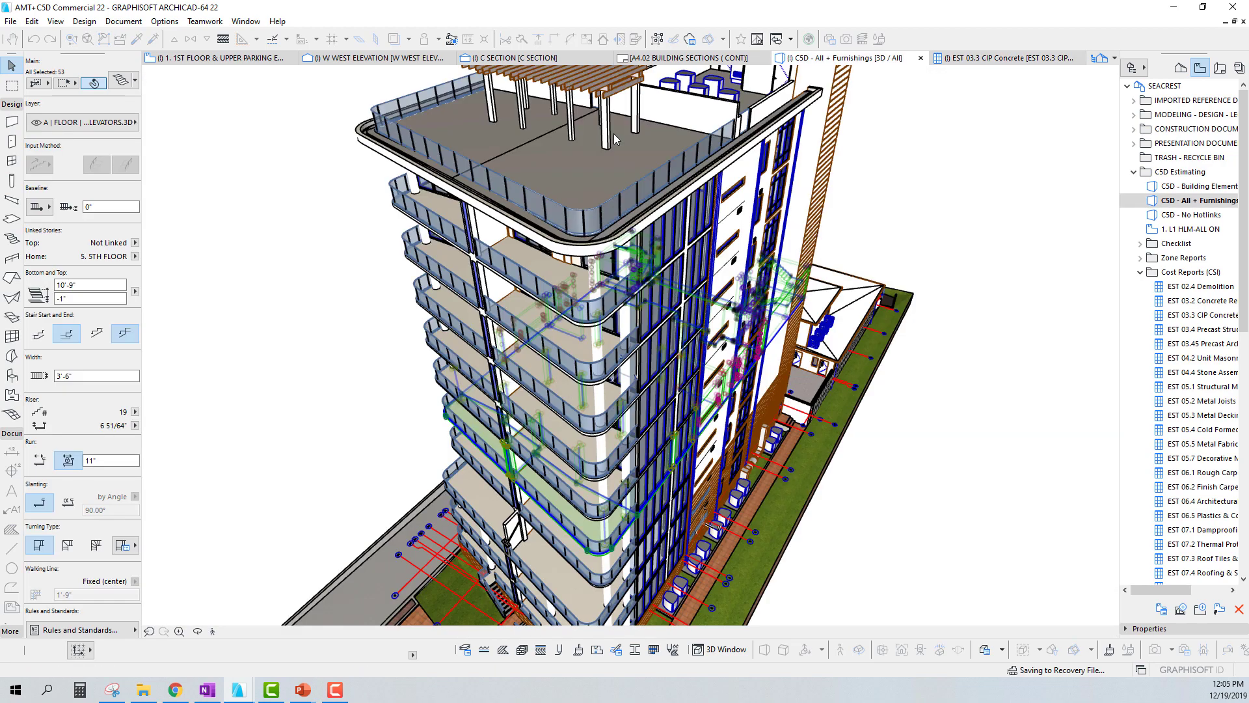
key(F5)
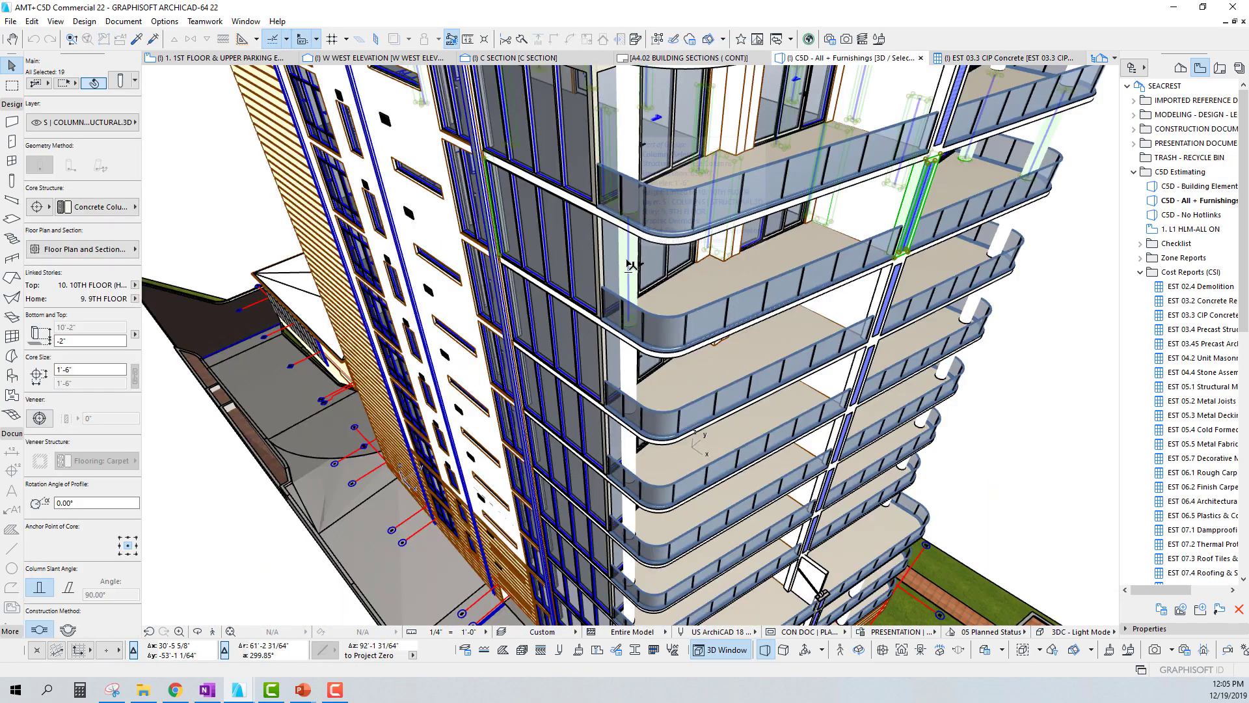
click(411, 127)
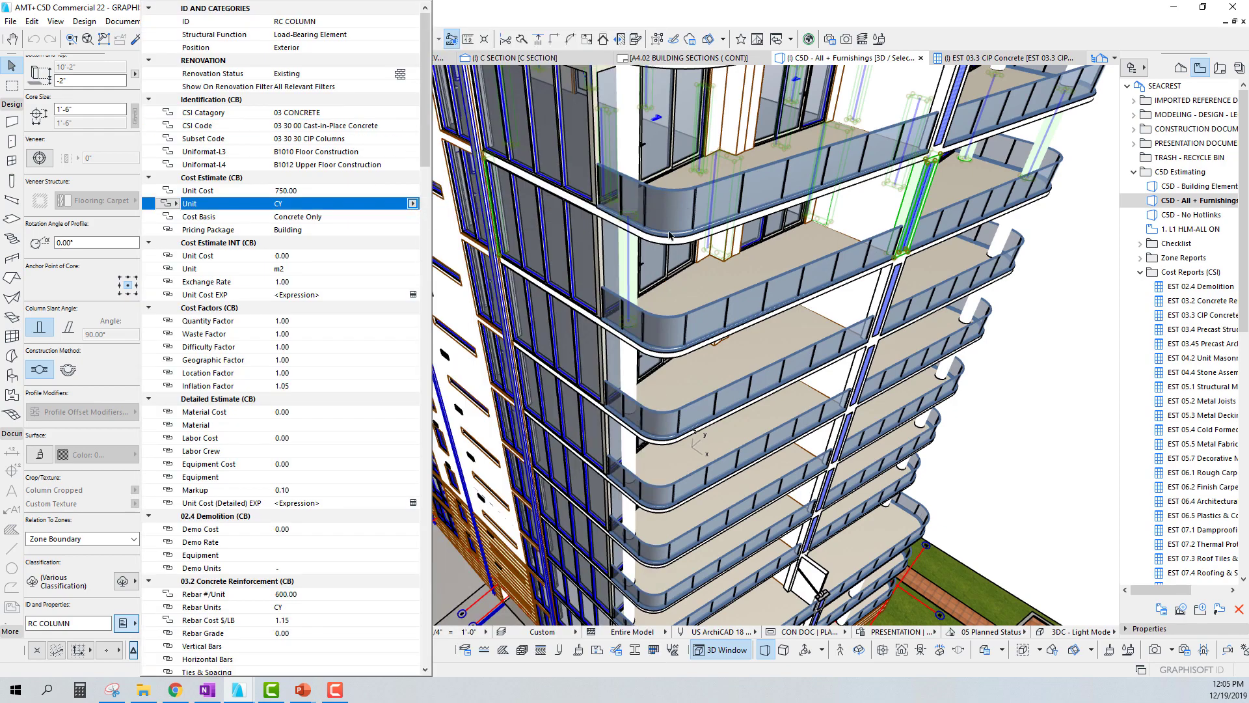
scroll(1181, 342, down, 3)
Show the EST 07.2 Thermal Protection insulation walls in 3D and review a wall's cost data
double_click(1202, 415)
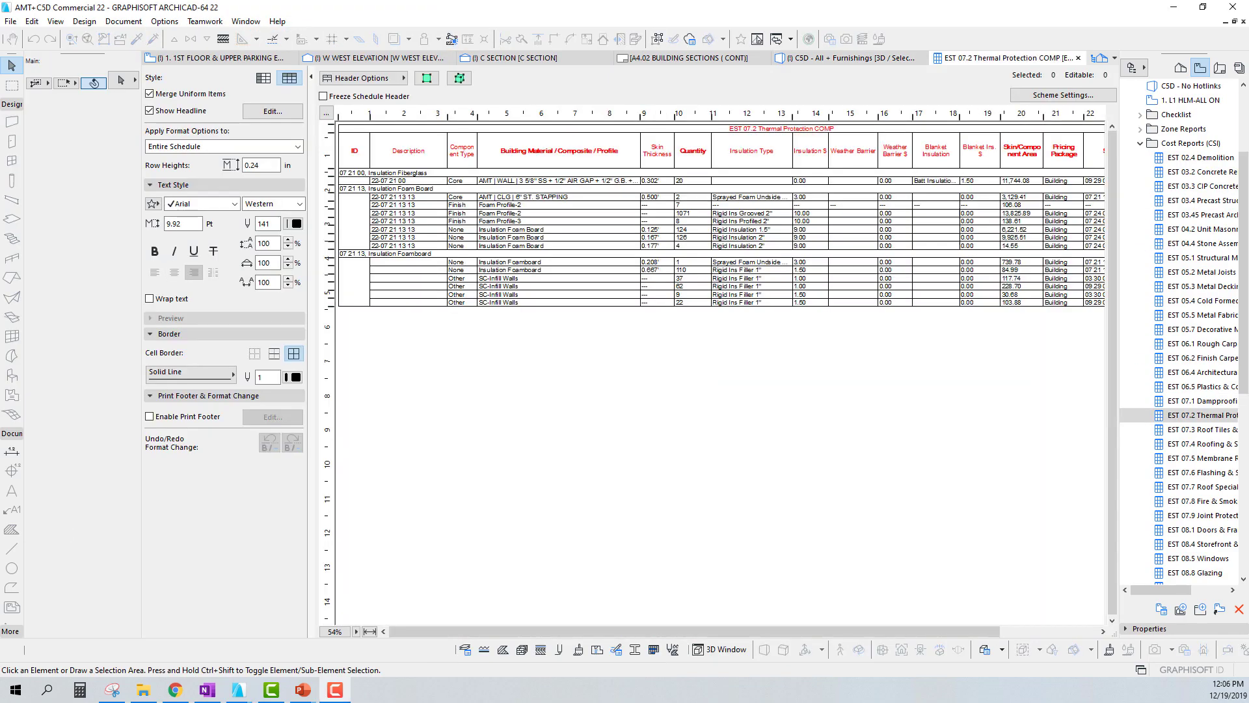
click(409, 196)
key(F5)
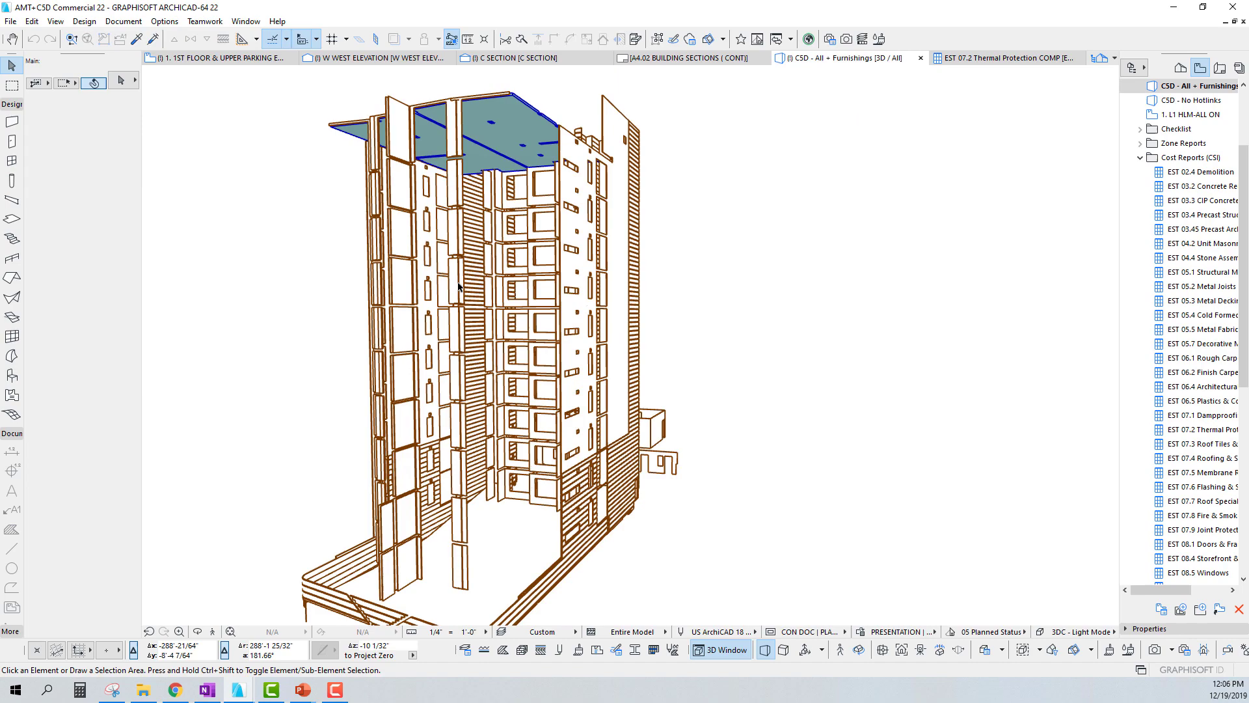
click(596, 291)
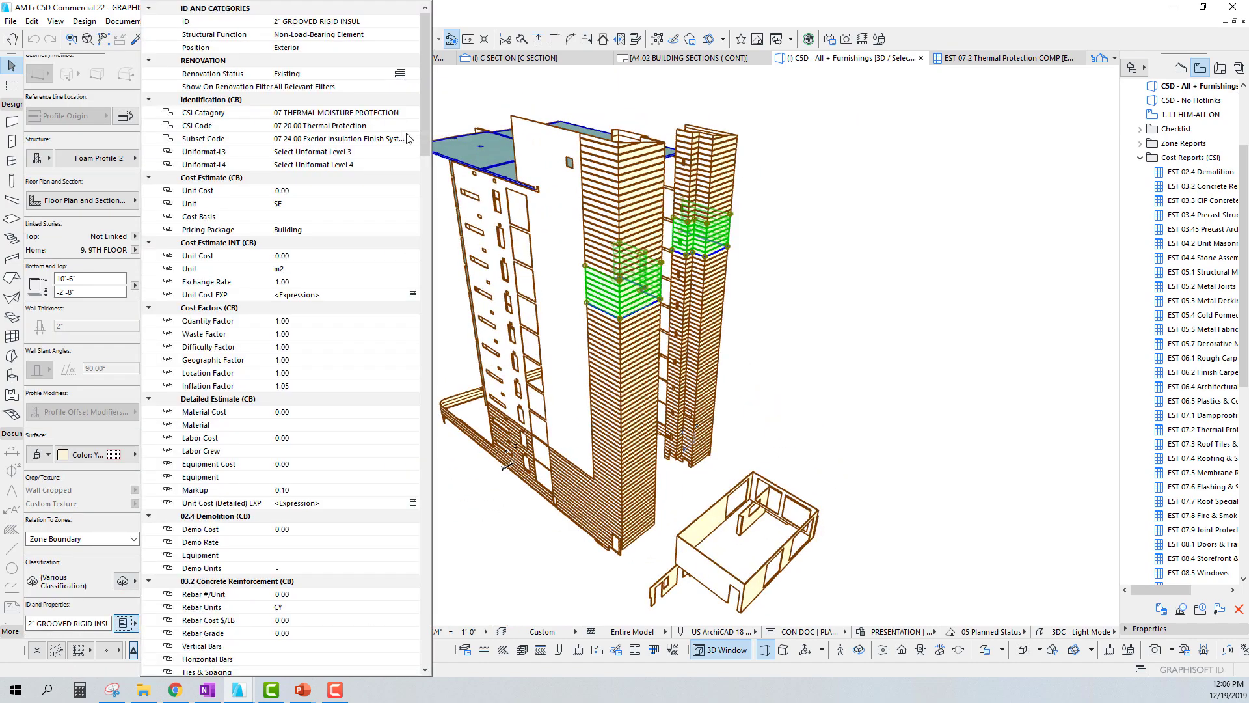
scroll(400, 293, down, 10)
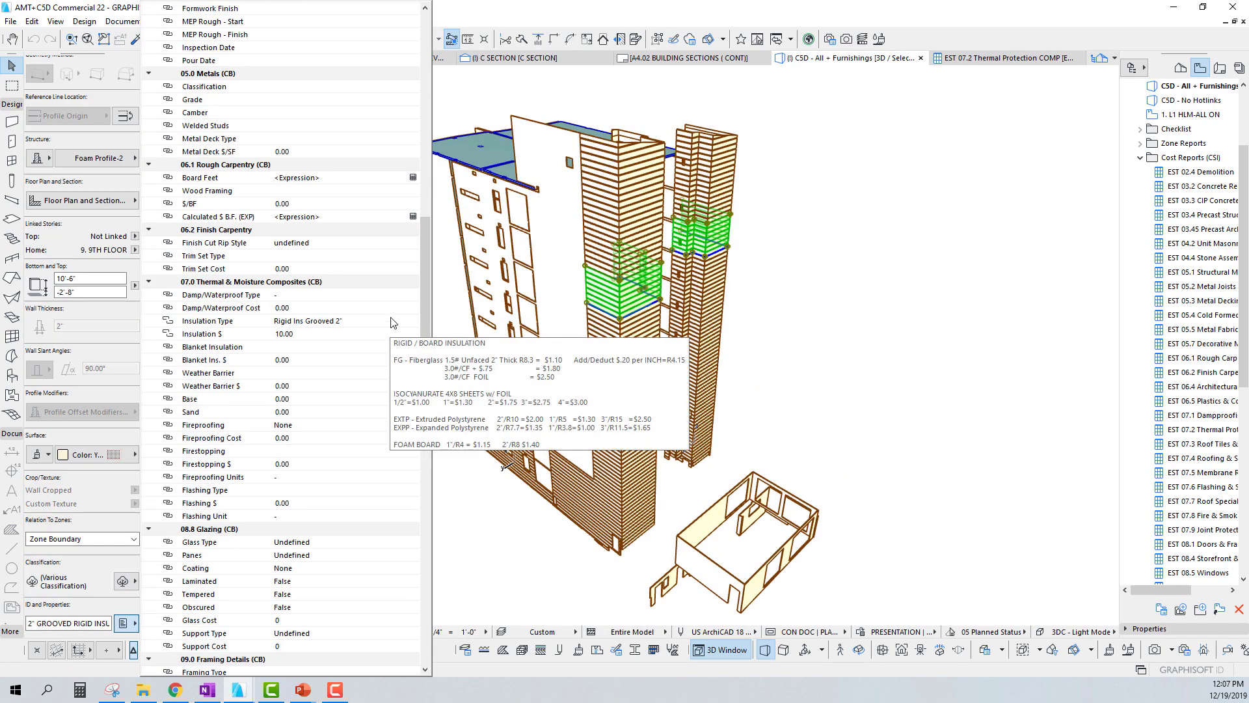
click(886, 303)
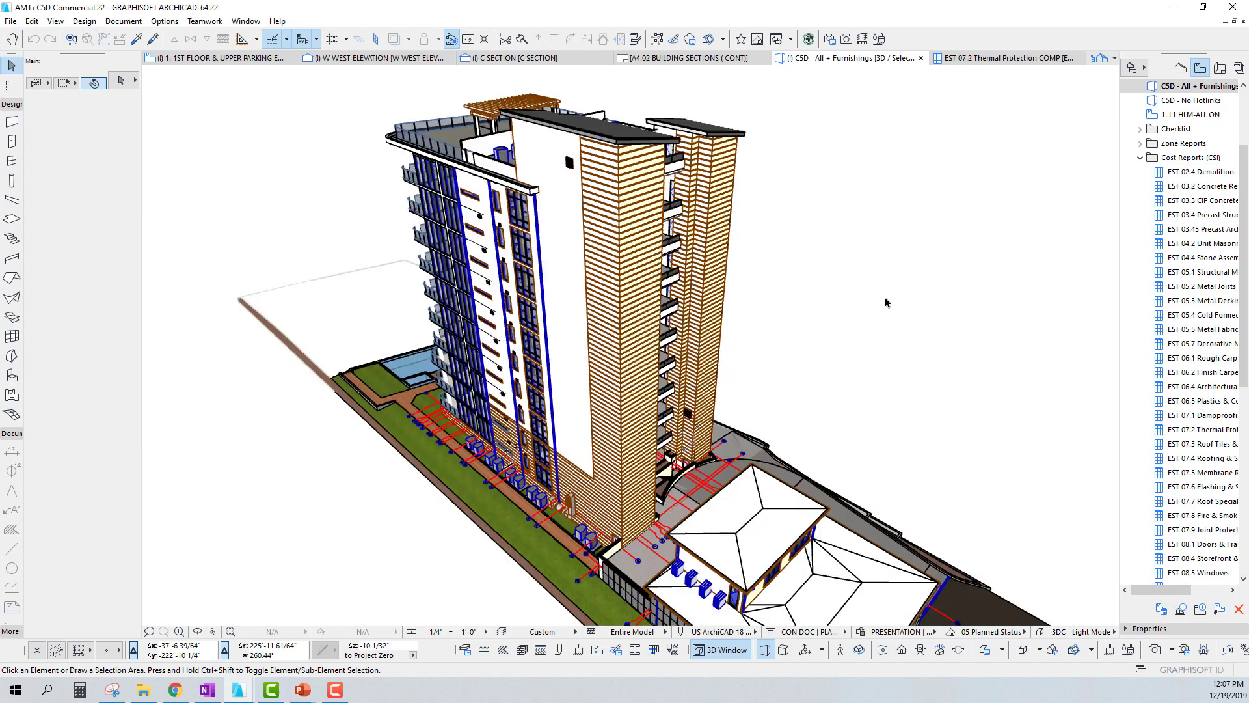
Preview the EST 07.1 elements in 3D, then the 3rd-floor windows from EST 08.5 Windows
double_click(1201, 415)
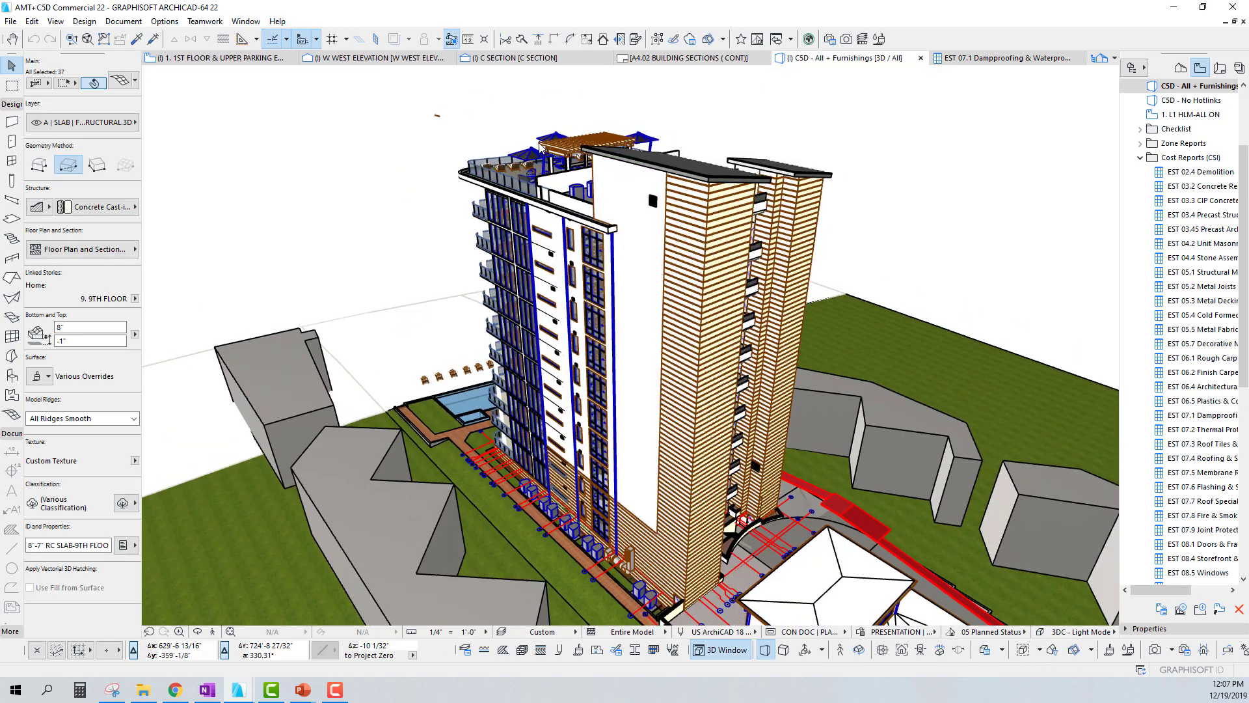
key(F5)
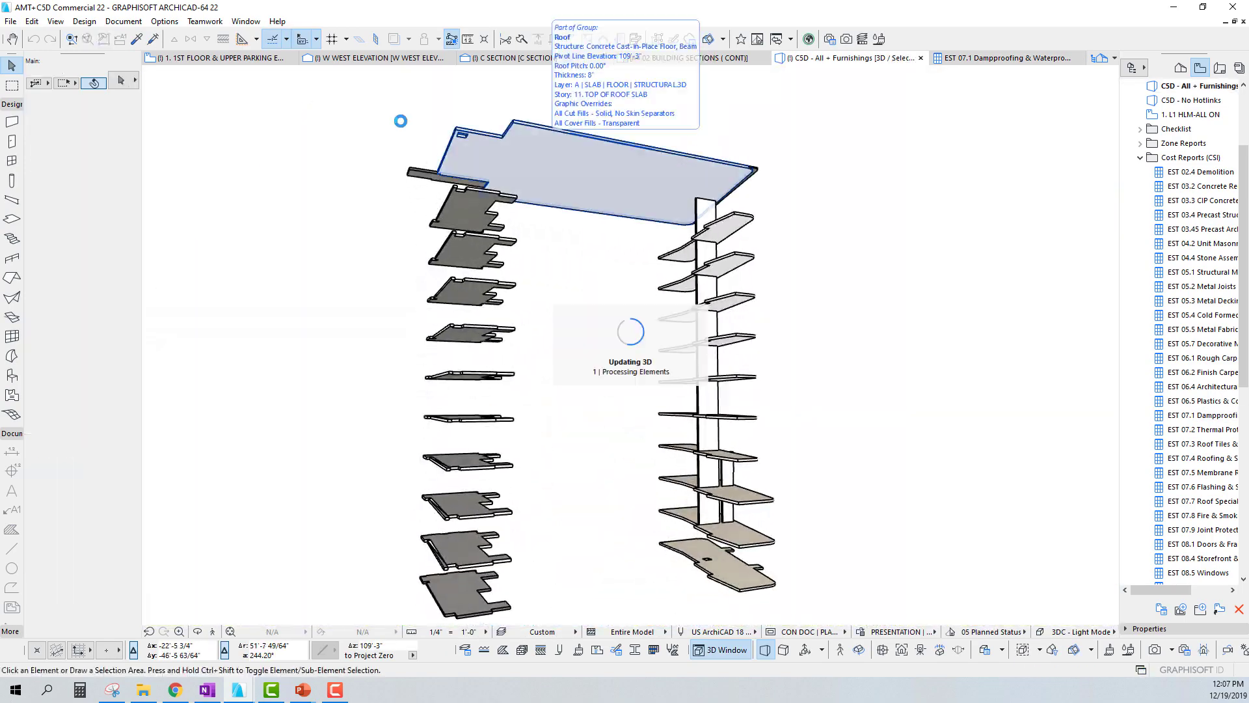
key(shift+F5)
scroll(1203, 419, down, 5)
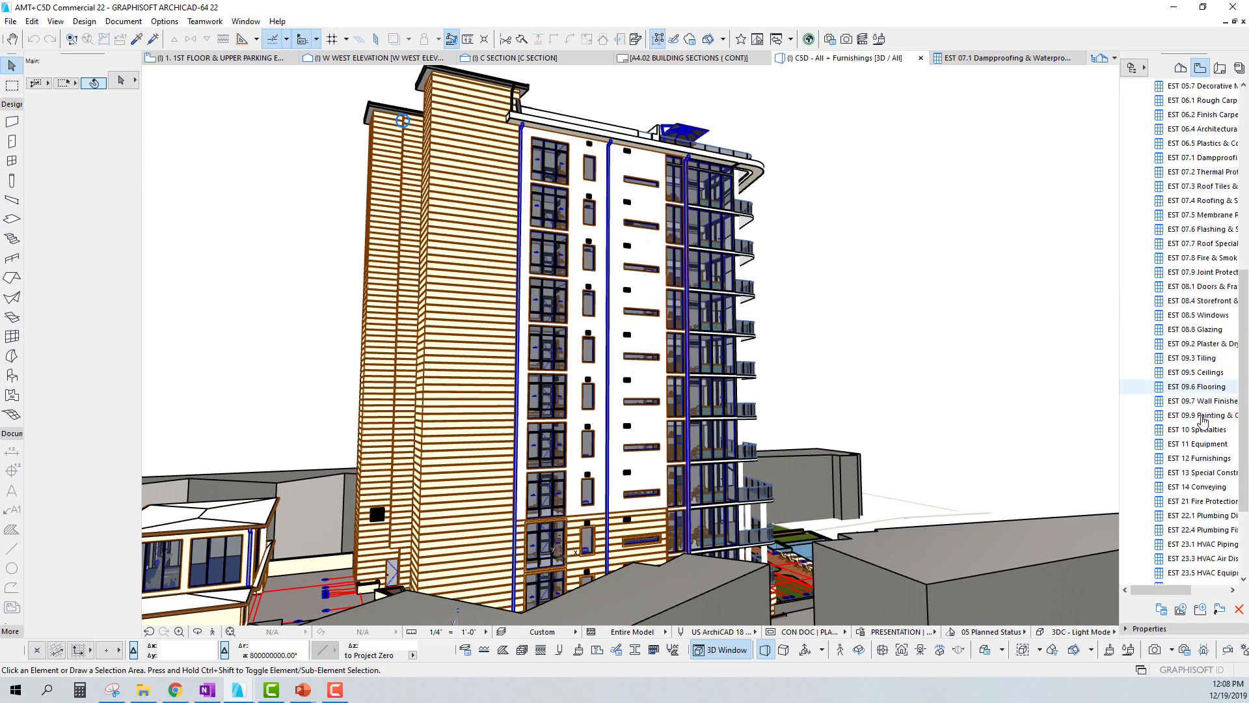
double_click(1183, 320)
drag(1113, 176, 1113, 342)
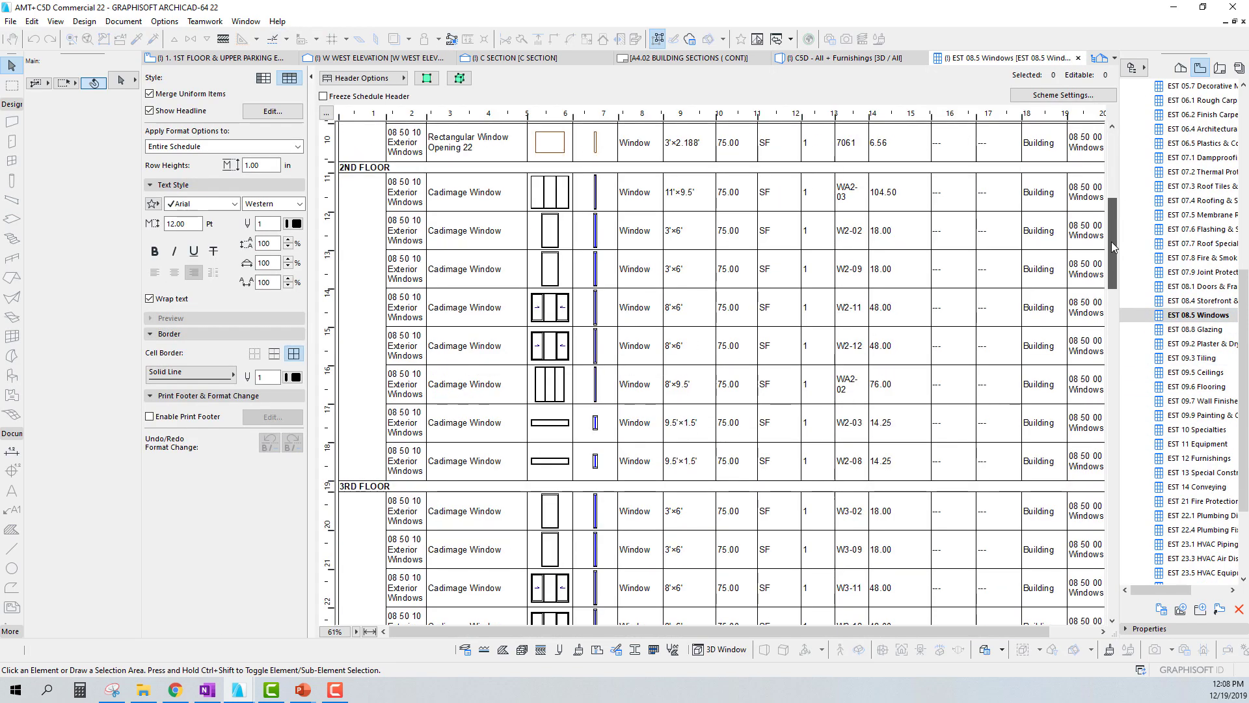
click(371, 232)
key(F5)
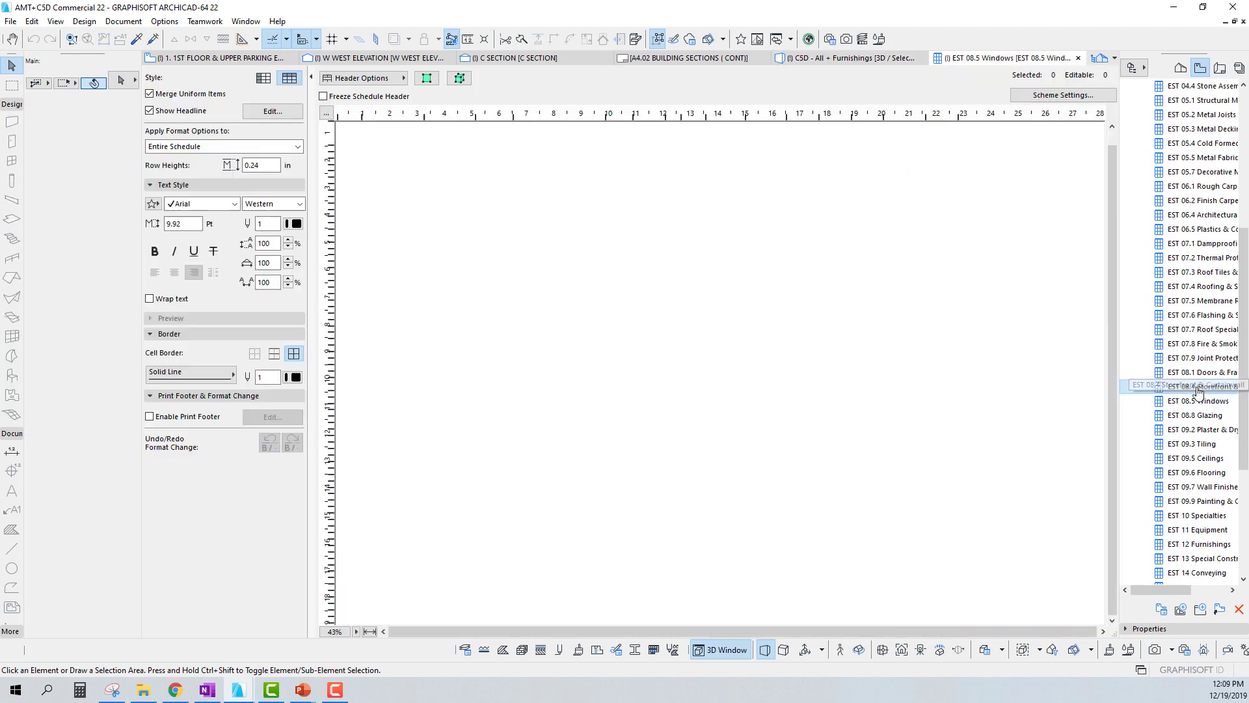
key(F5)
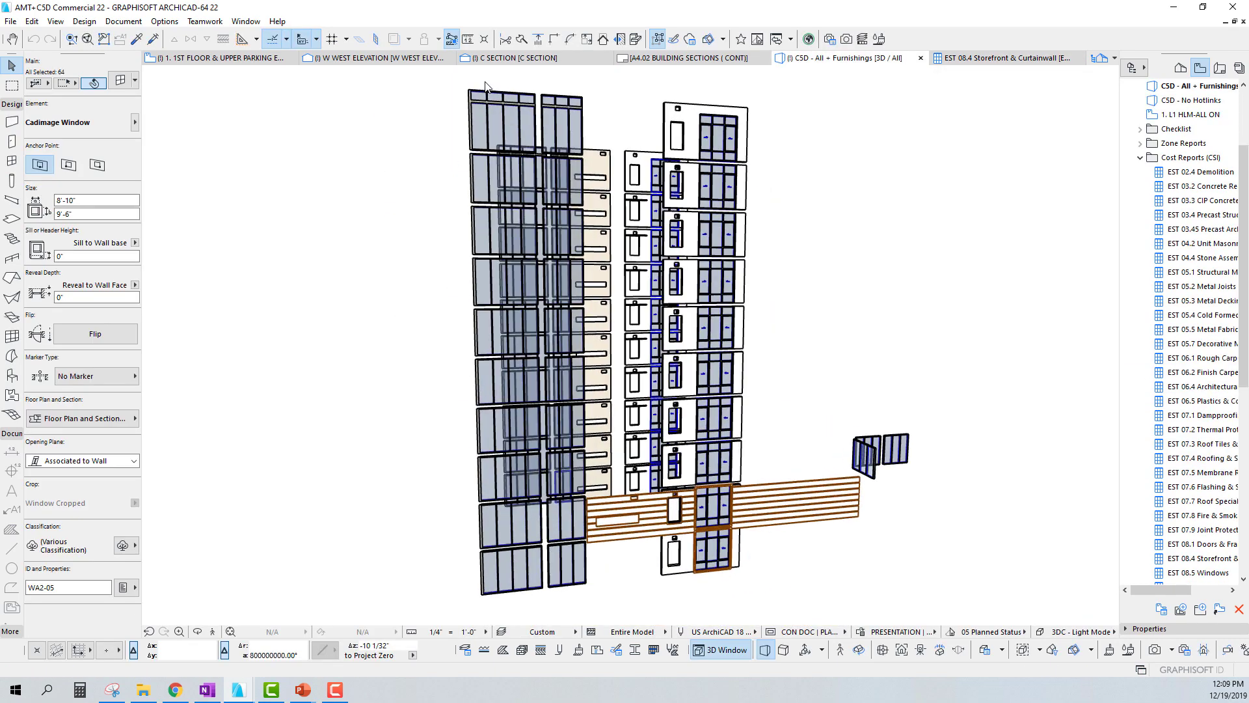
Show all doors from EST 08.1 Doors & Frames and the EST 05.7 Decorative Metal elements in 3D
double_click(1190, 544)
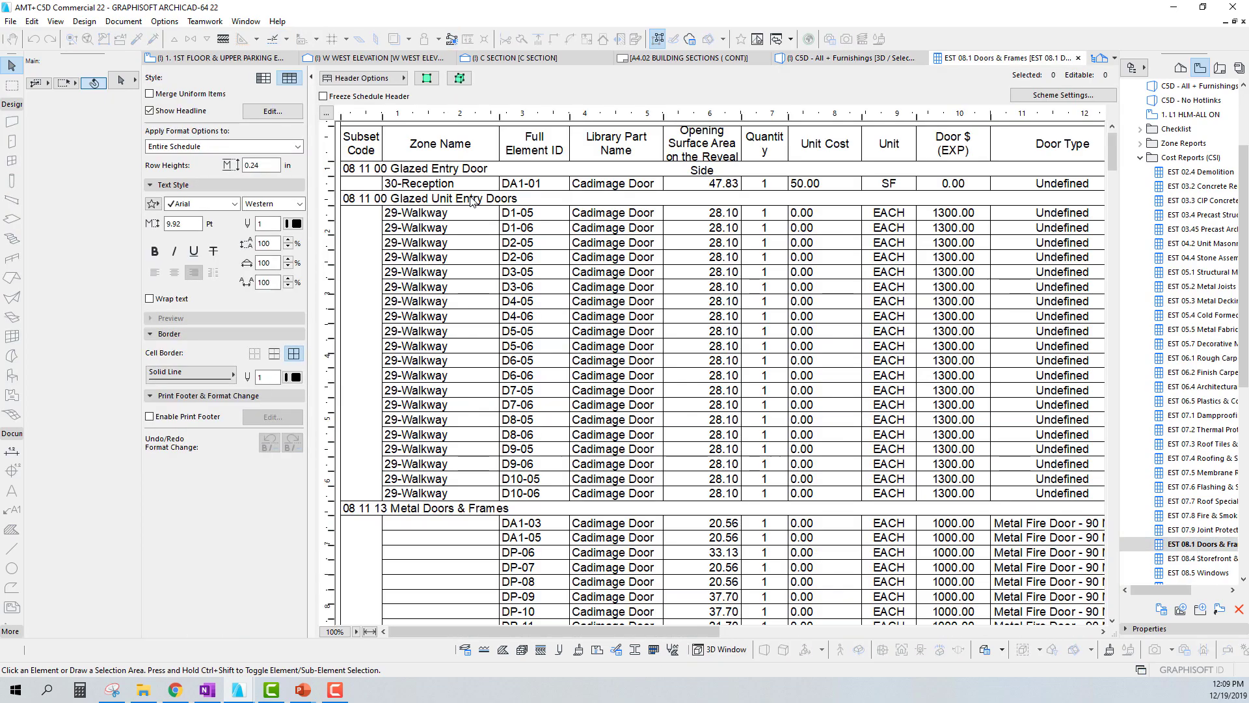
click(429, 166)
key(F5)
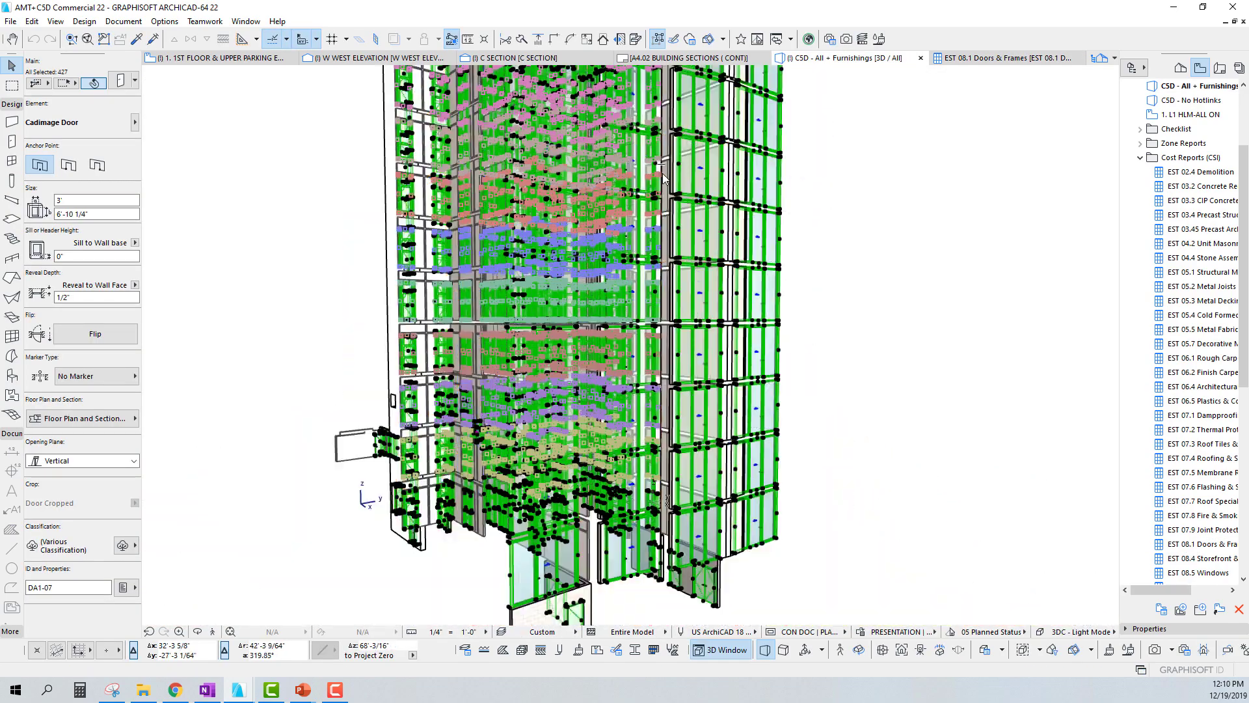
double_click(1181, 343)
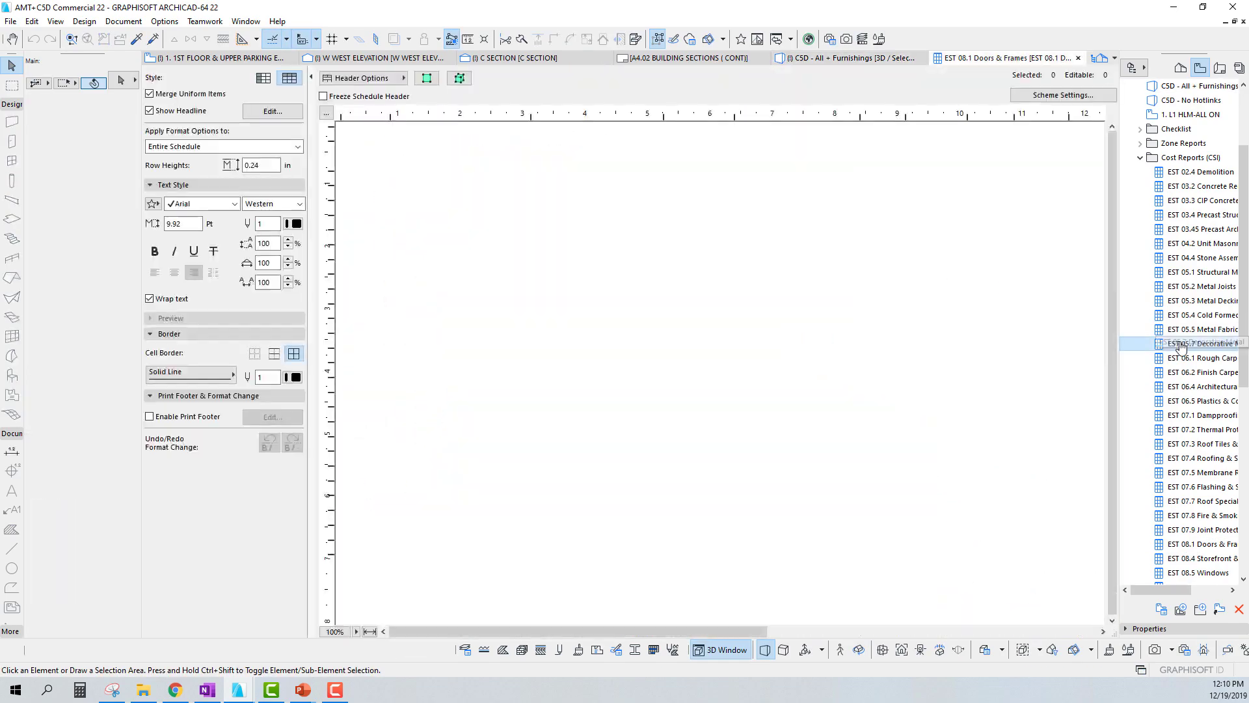
key(F5)
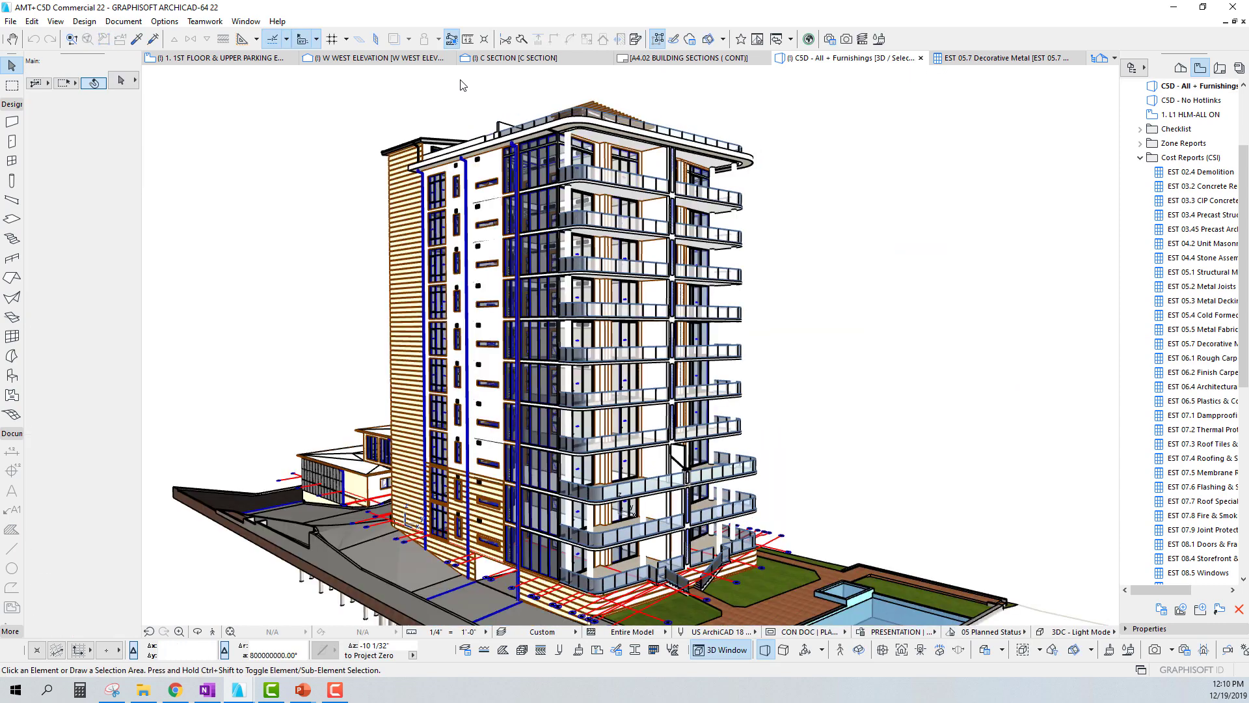
scroll(1181, 254, up, 3)
Review the Generic Perspective zone's cost properties and open the ZONE GSF ESTIMATE schedule
double_click(1184, 259)
double_click(1181, 273)
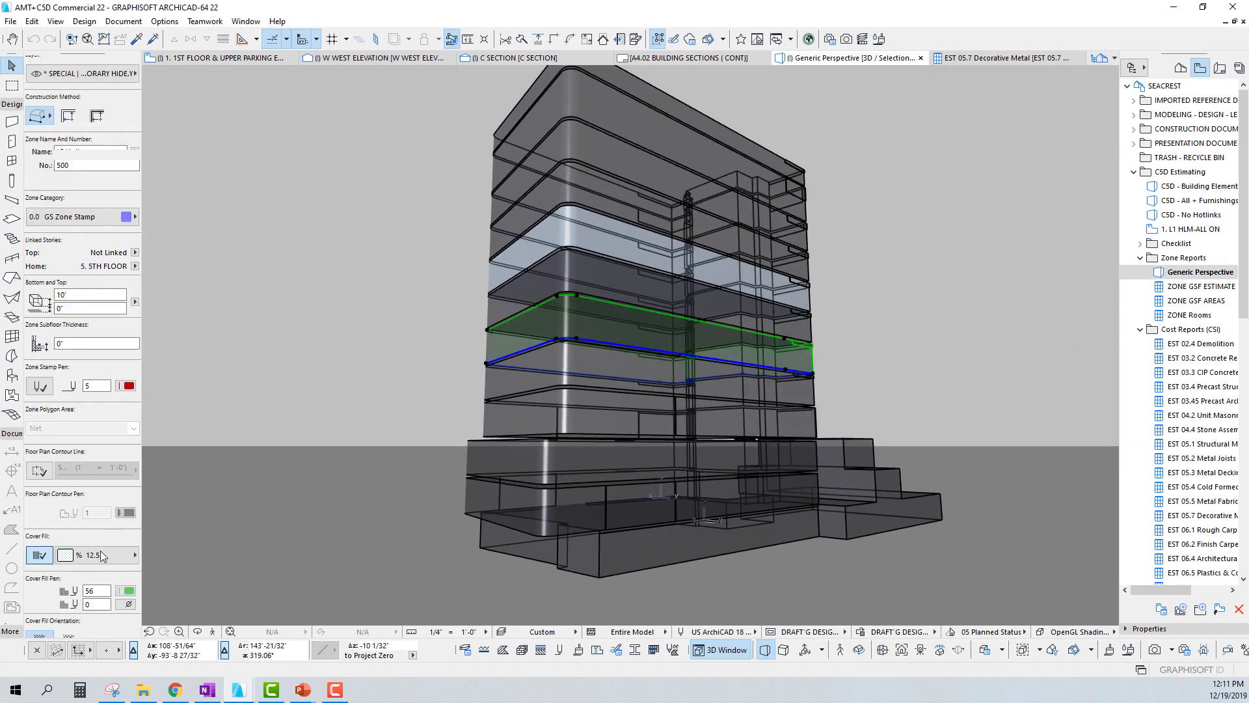
scroll(103, 555, down, 5)
click(122, 622)
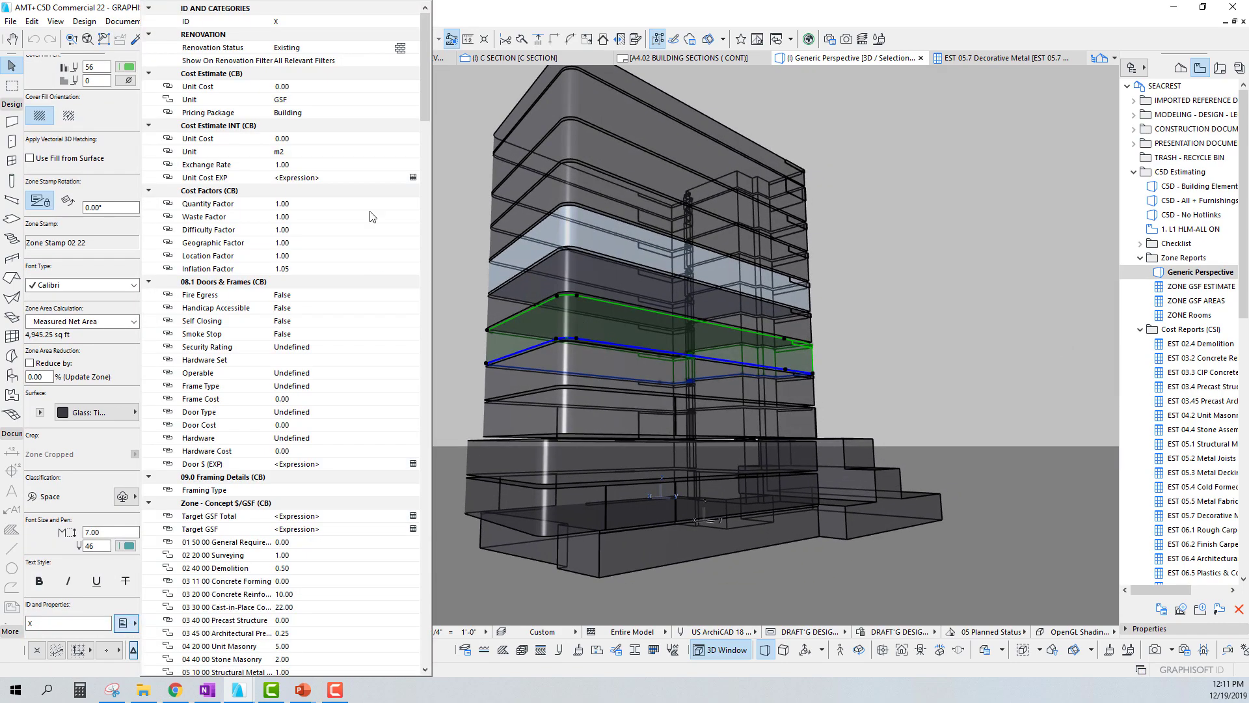
scroll(376, 155, down, 5)
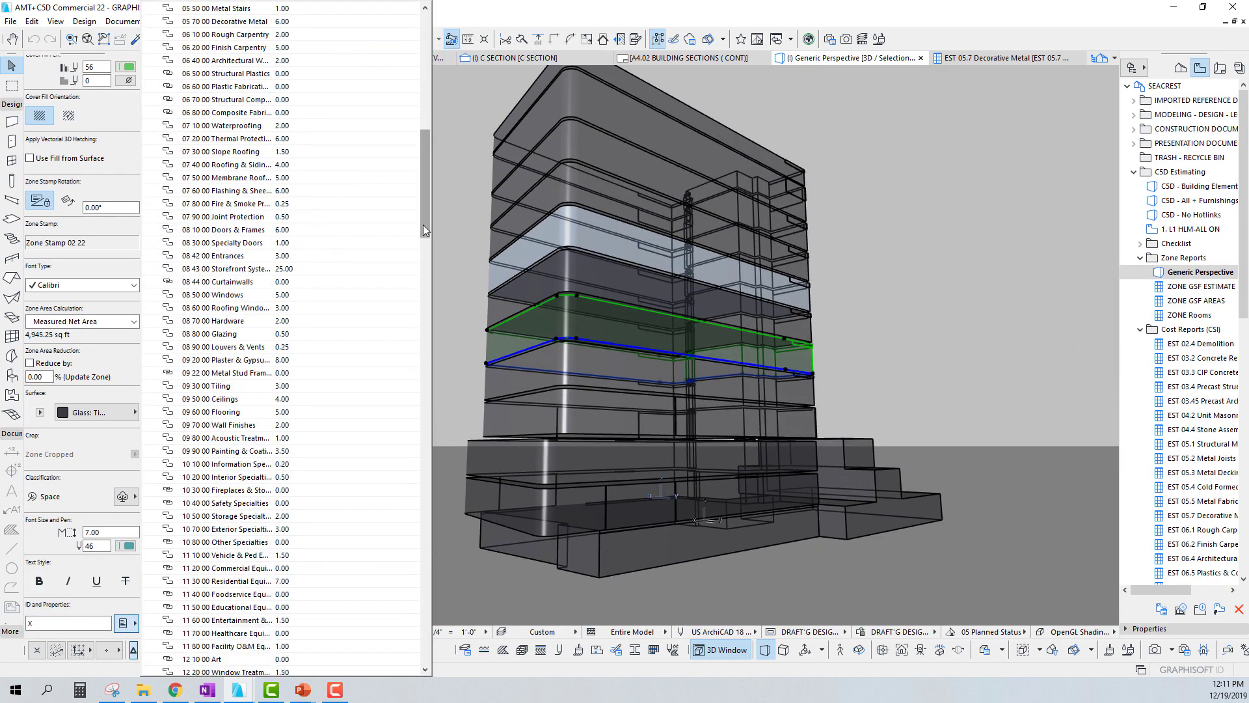
scroll(422, 225, up, 5)
double_click(1201, 287)
scroll(712, 501, down, 3)
scroll(712, 501, up, 3)
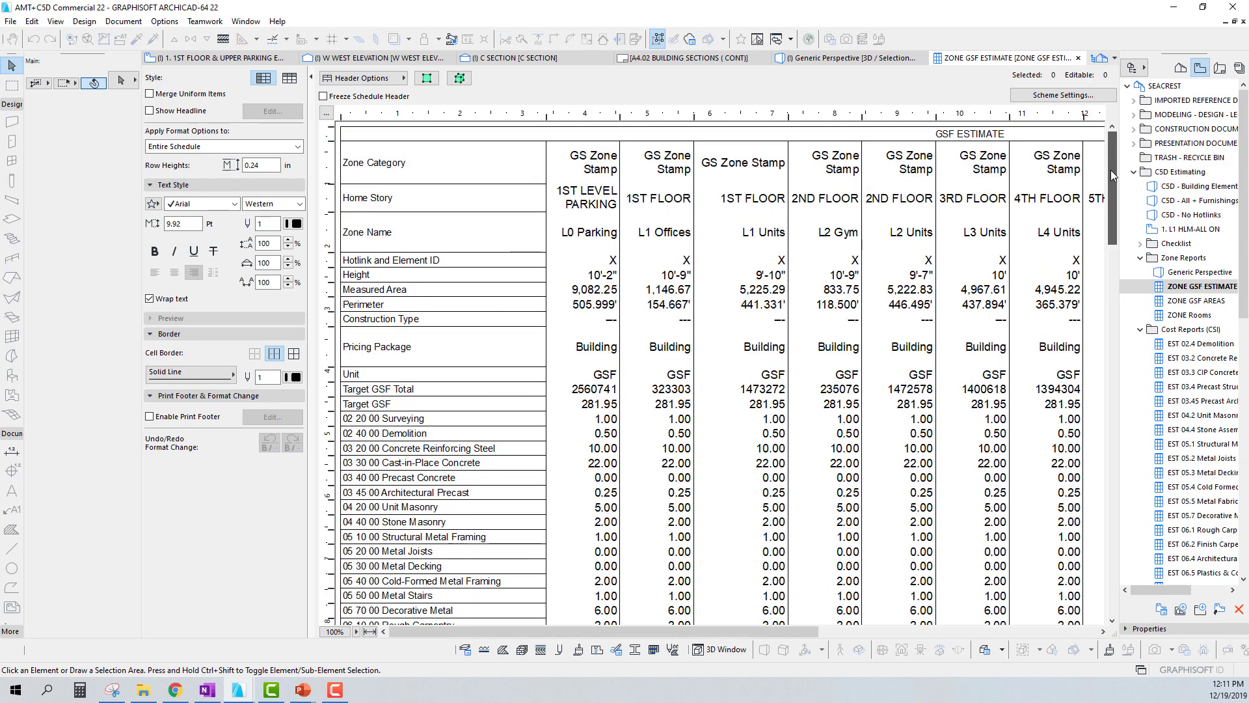
Open the 10 Story Estimate workbook in Excel and use the target value for Cast-in-Place Concrete
click(587, 328)
double_click(587, 327)
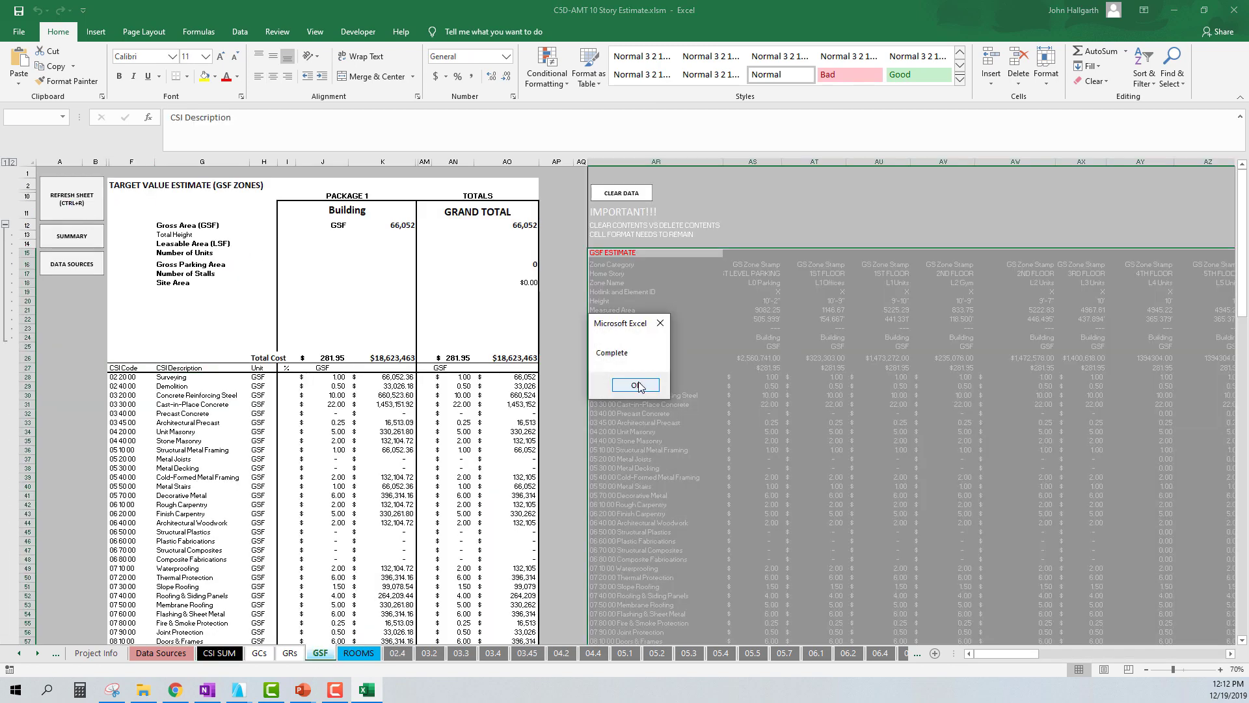
key(Return)
click(390, 399)
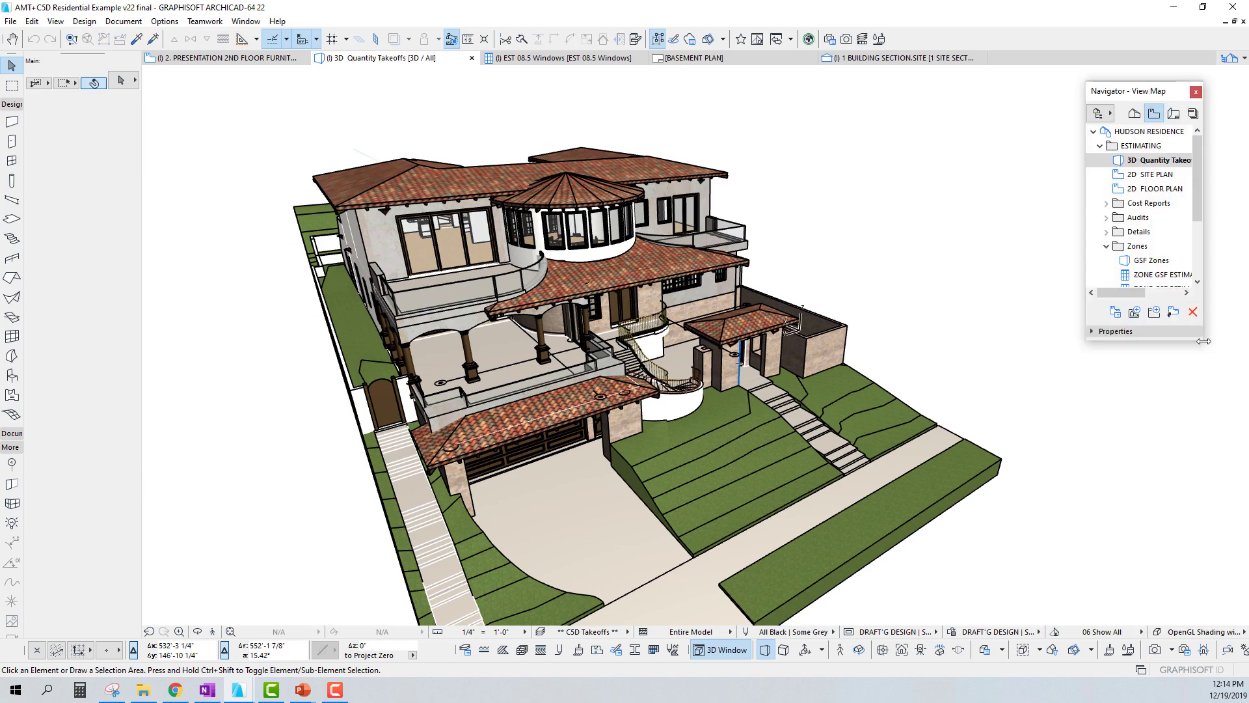
Open GSF Zones and ZONE GSF ESTIMATE with FIRST FLOOR selected, then the Residential Estimate workbook
drag(1203, 341, 1236, 576)
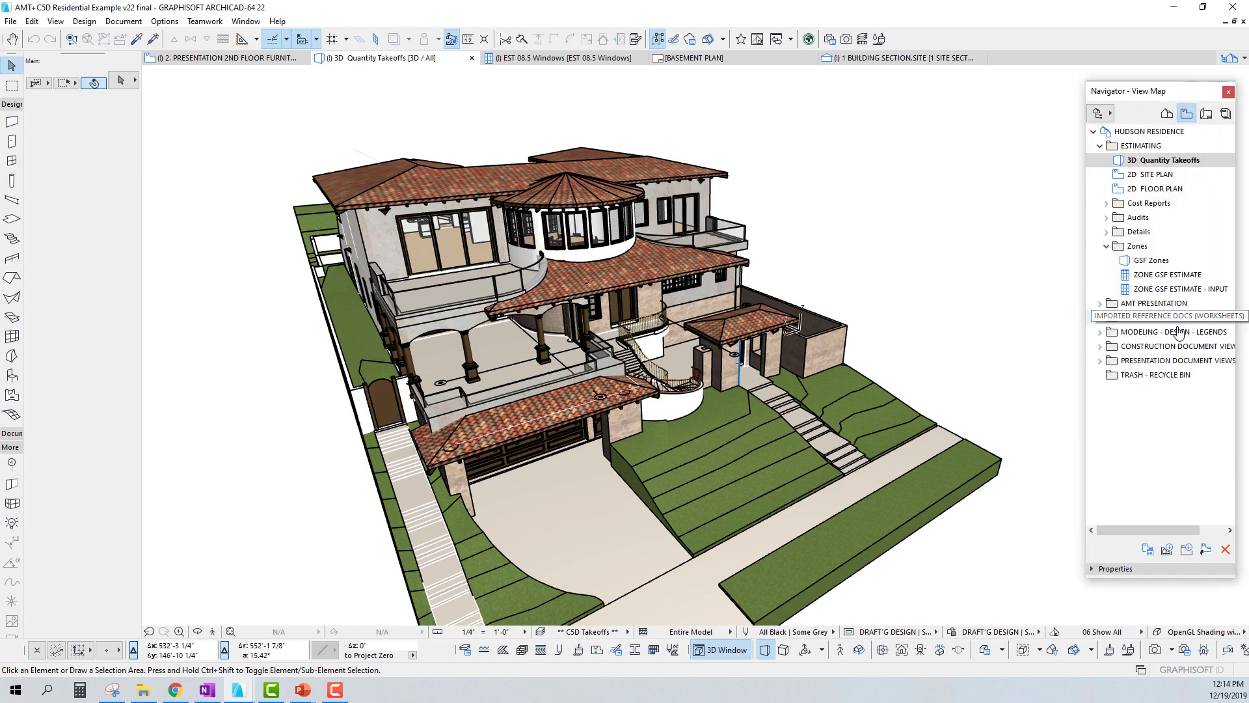
double_click(1153, 259)
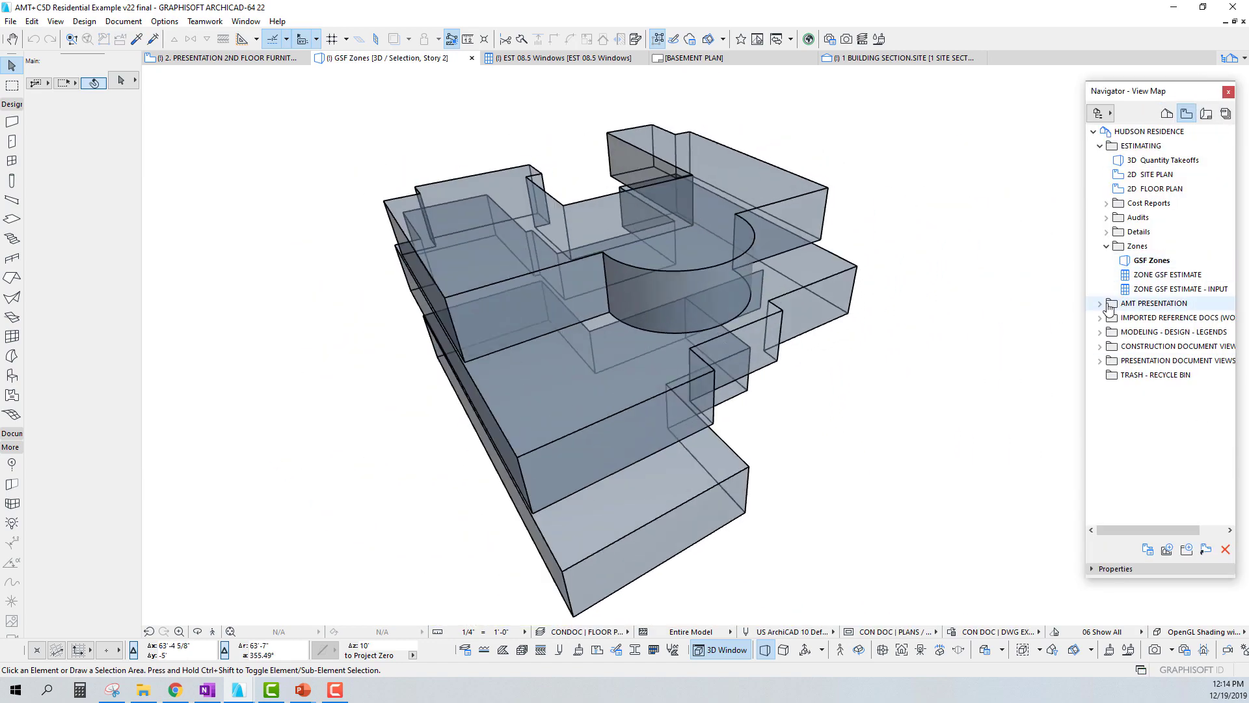
double_click(1168, 275)
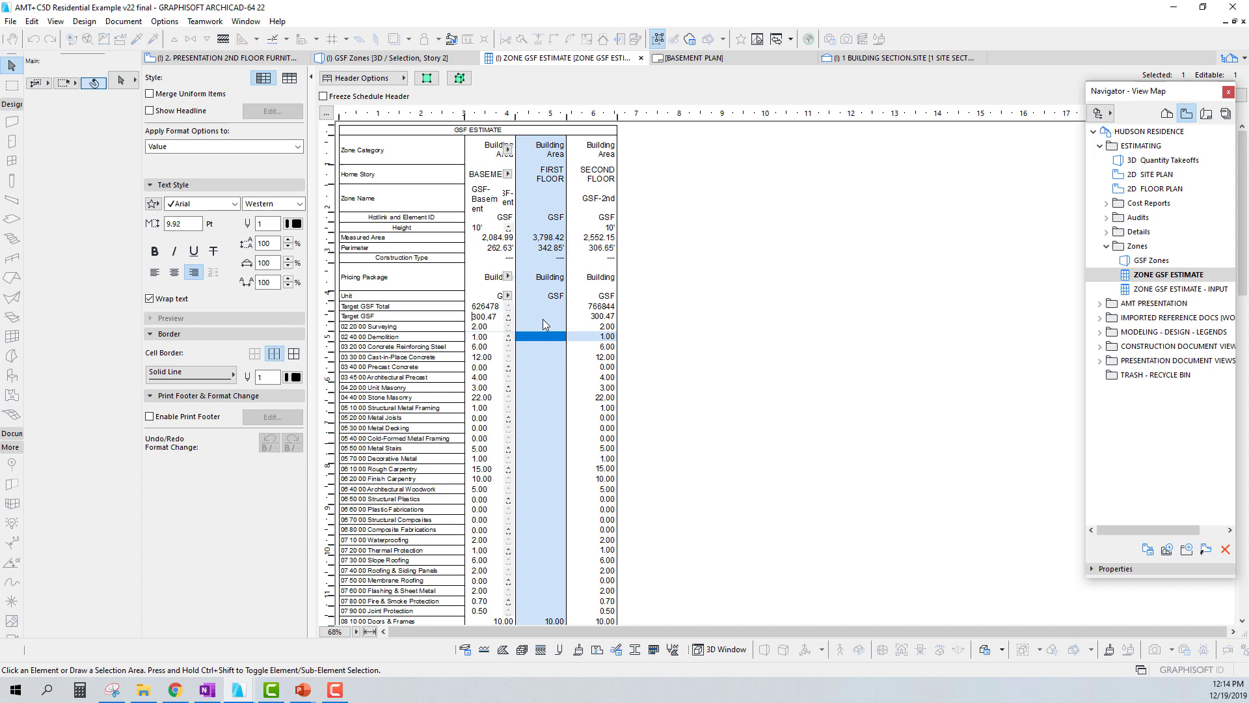
click(549, 149)
double_click(590, 355)
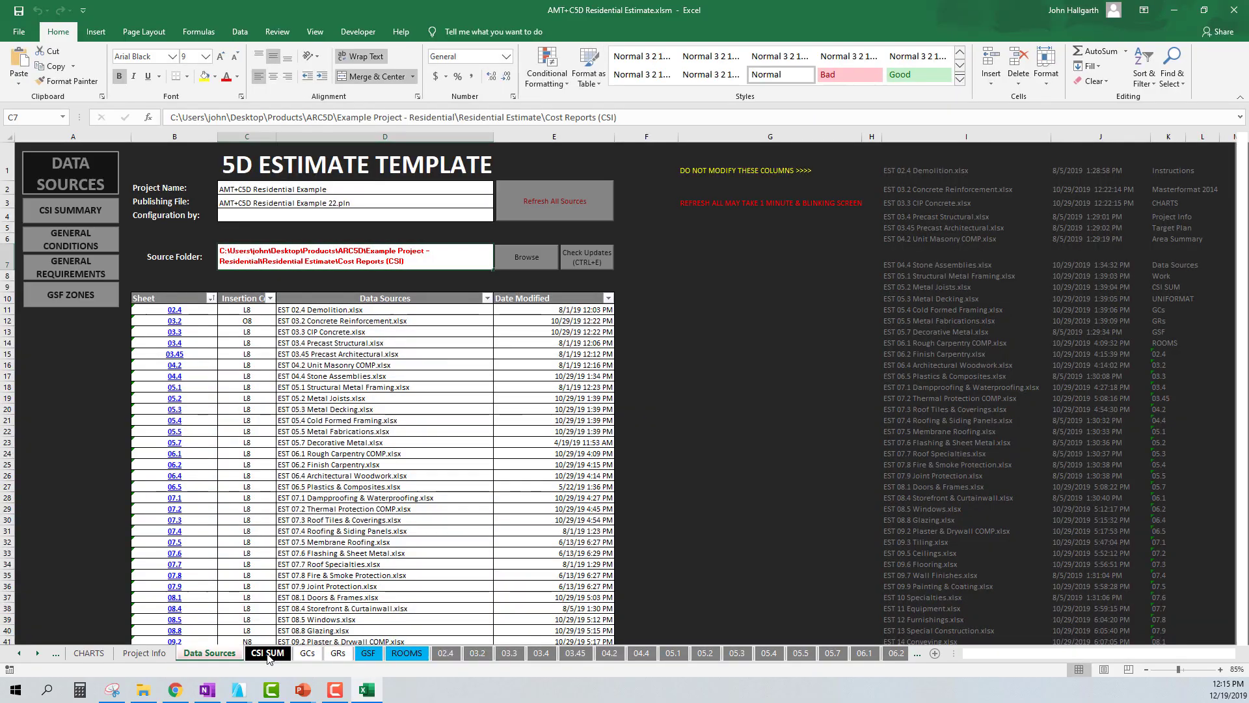
ctrl+scroll(241, 355, up, 2)
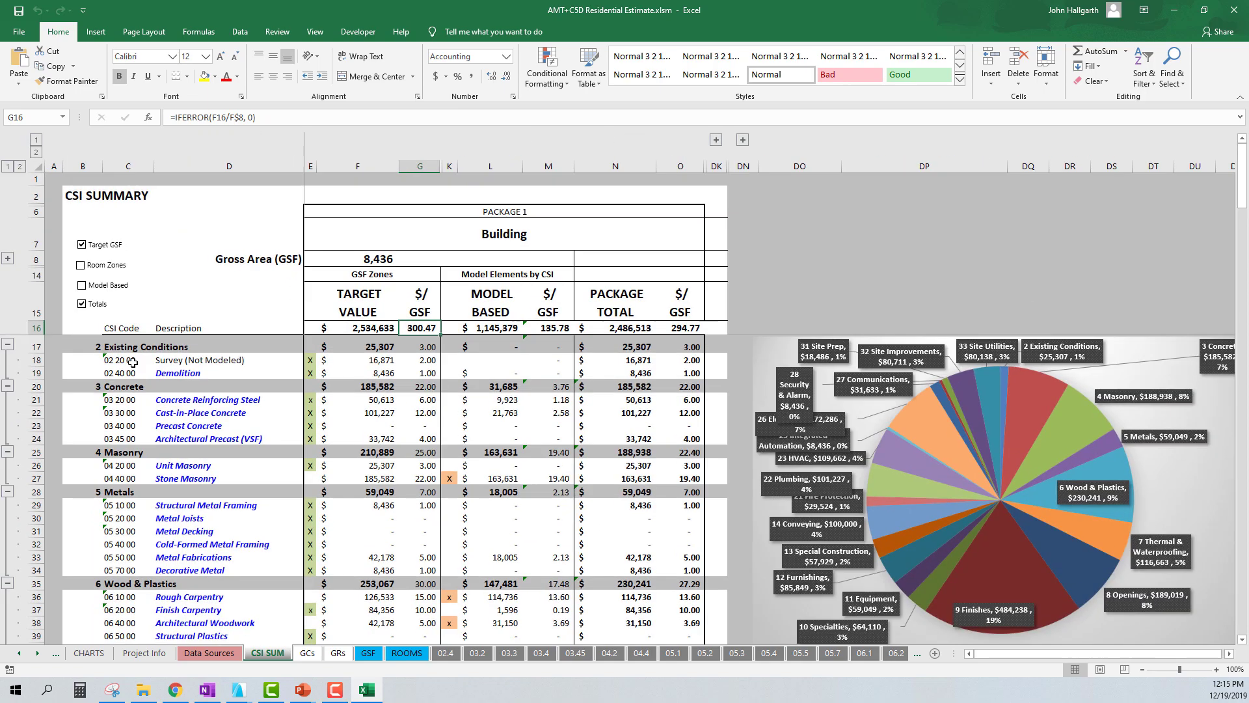
scroll(418, 433, down, 2)
scroll(420, 429, up, 1)
Switch Stone Masonry to model pricing, rows 44–46 to target values, and inspect L48's SUMIF formula
click(497, 497)
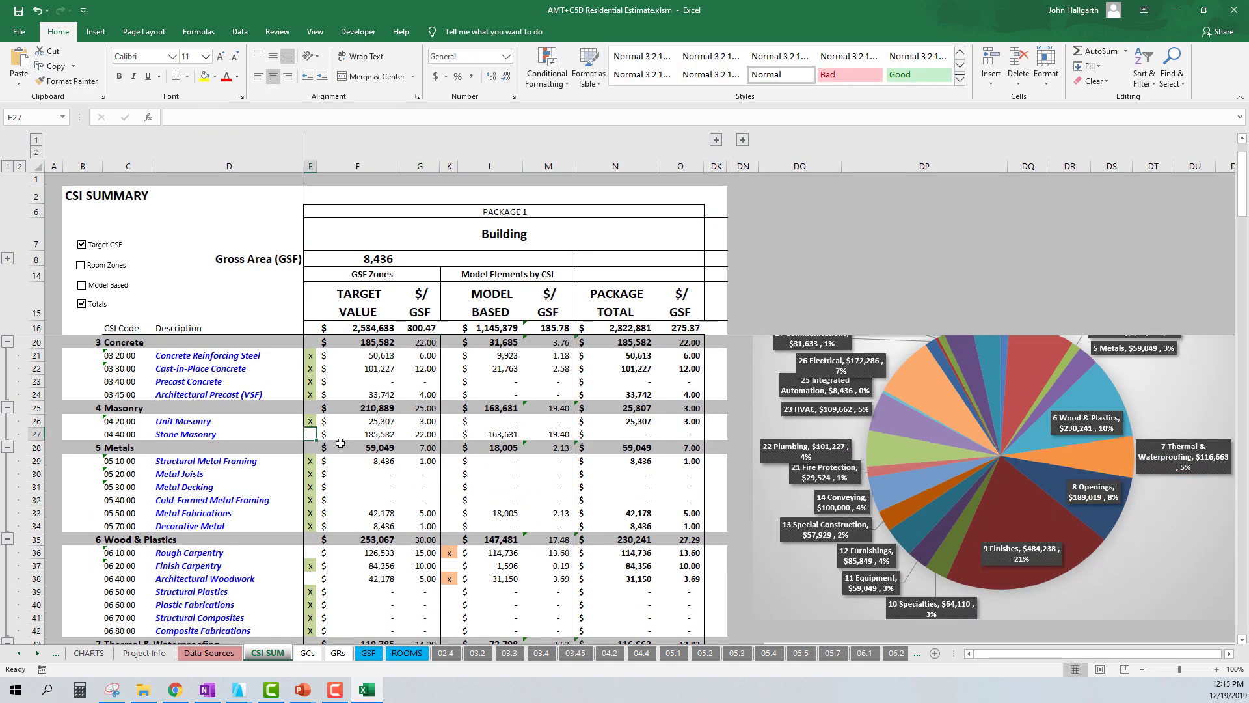
click(314, 433)
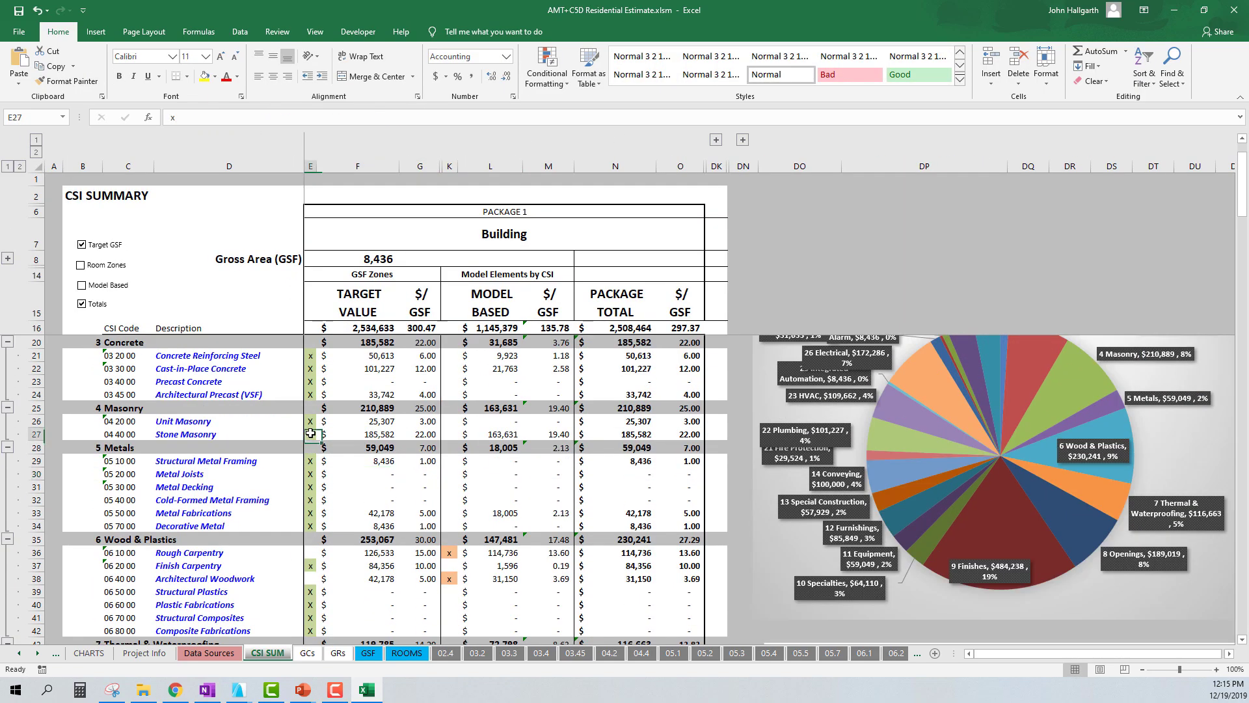
click(470, 486)
scroll(470, 484, down, 5)
click(449, 461)
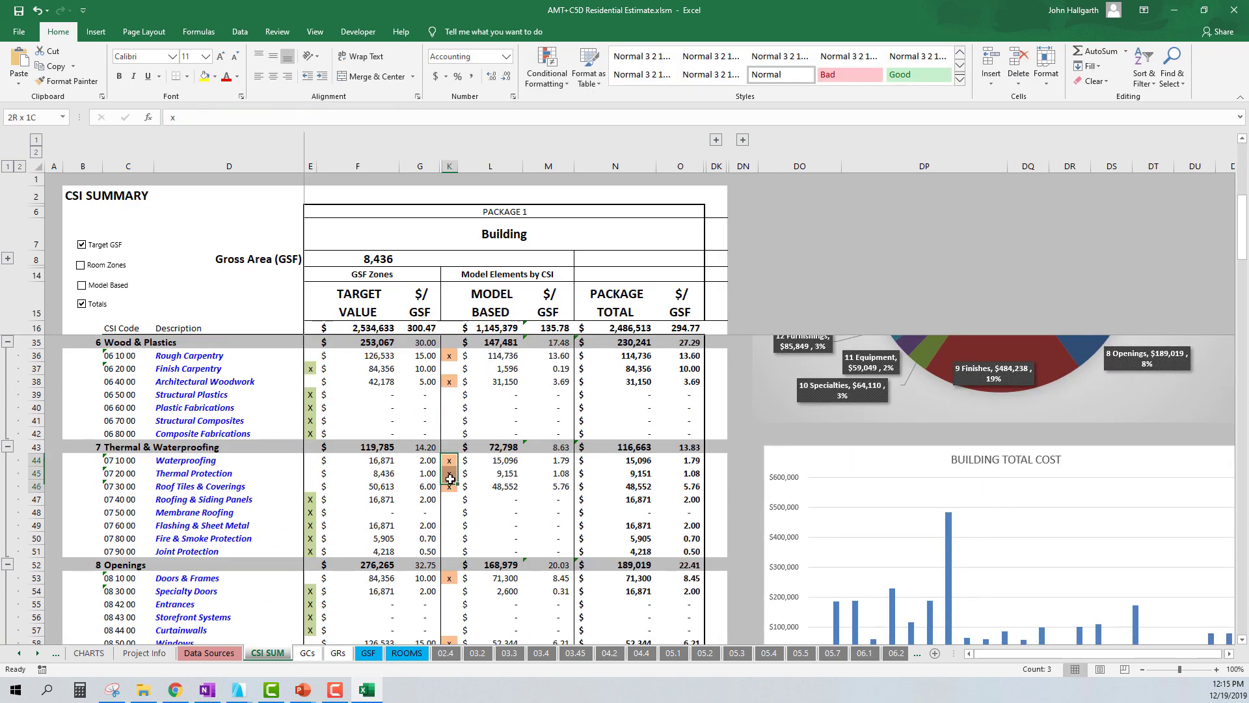
click(450, 473)
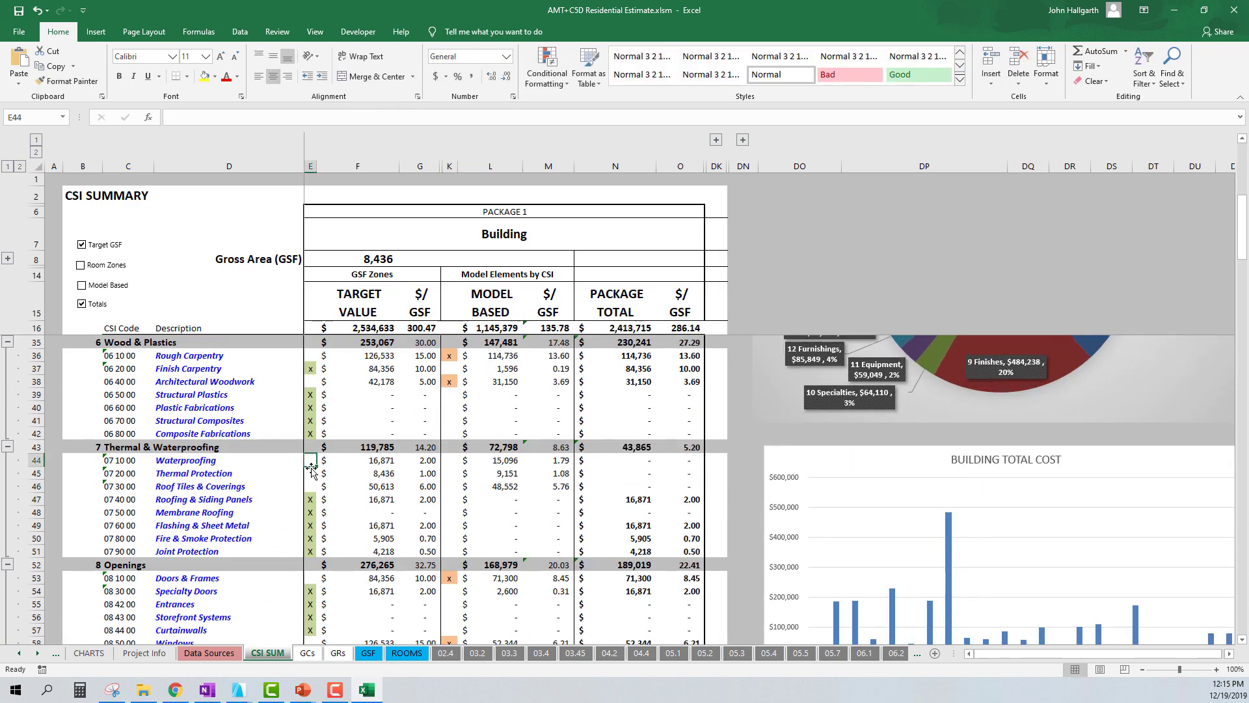
click(450, 486)
scroll(402, 495, up, 1)
drag(311, 498, 312, 524)
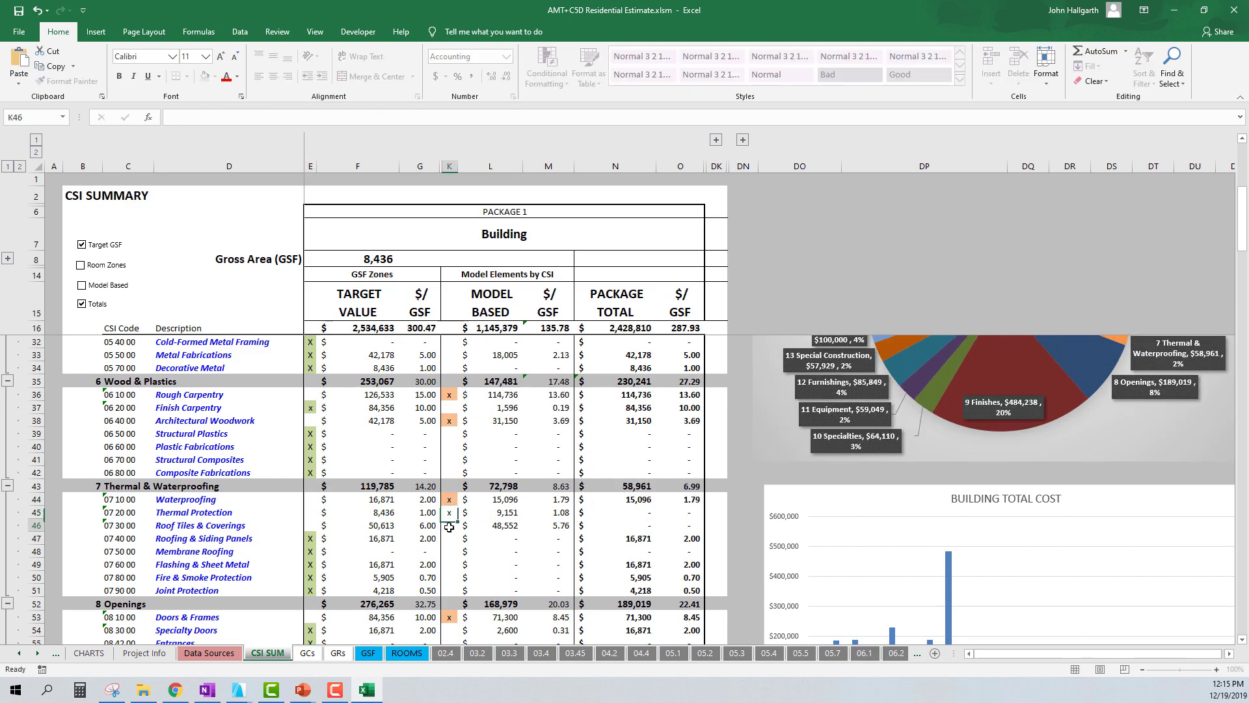
click(491, 550)
scroll(488, 550, down, 5)
scroll(491, 551, down, 3)
scroll(468, 537, down, 10)
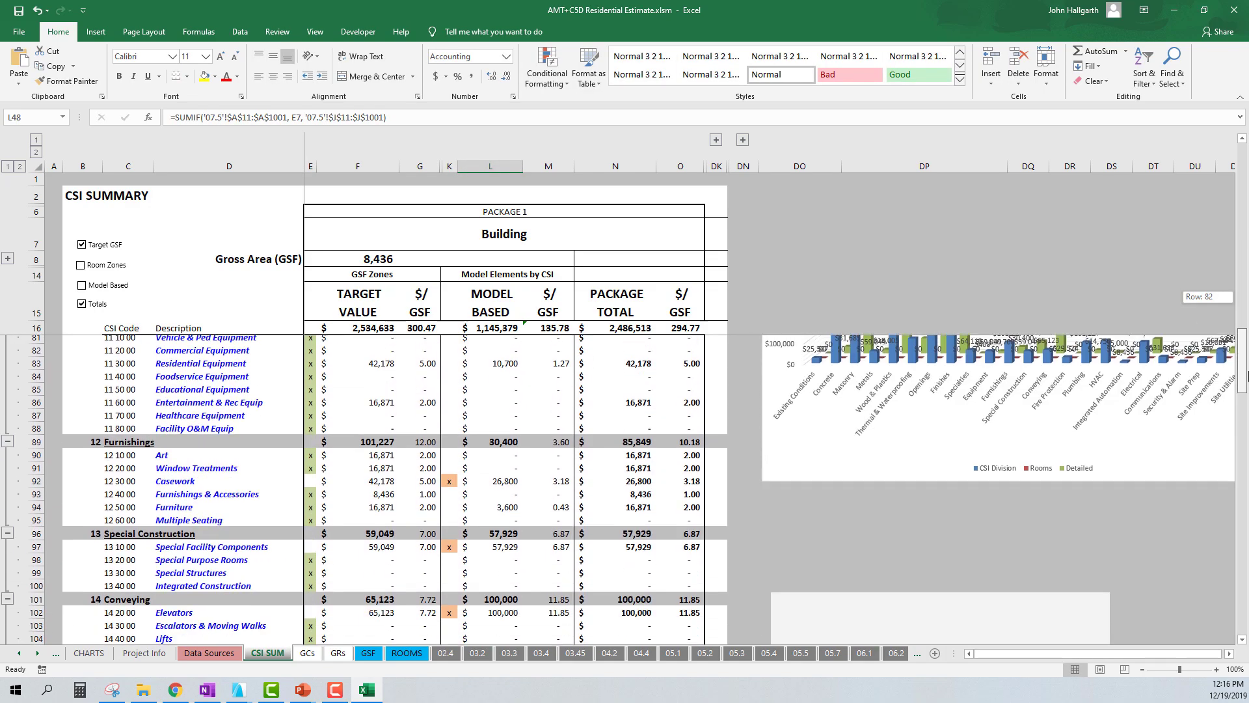
scroll(410, 517, down, 7)
scroll(335, 498, down, 5)
scroll(586, 511, down, 2)
scroll(357, 511, down, 5)
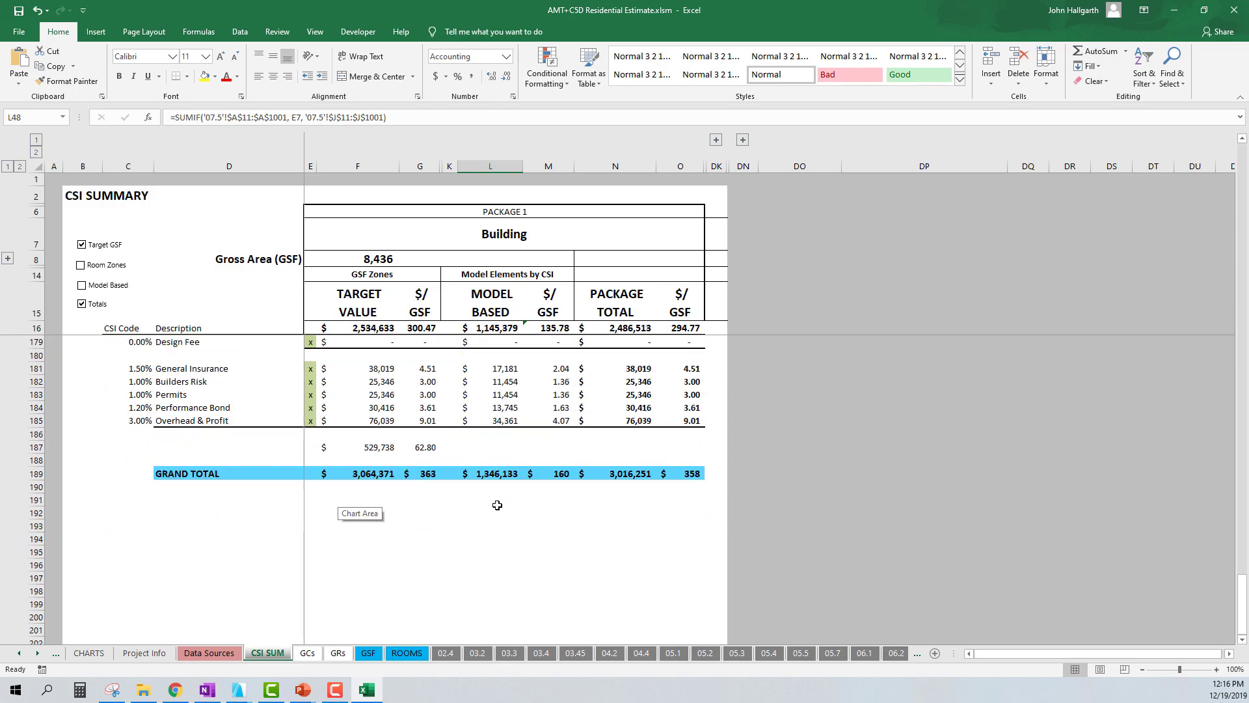
scroll(1221, 577, up, 3)
drag(1242, 582, 1245, 159)
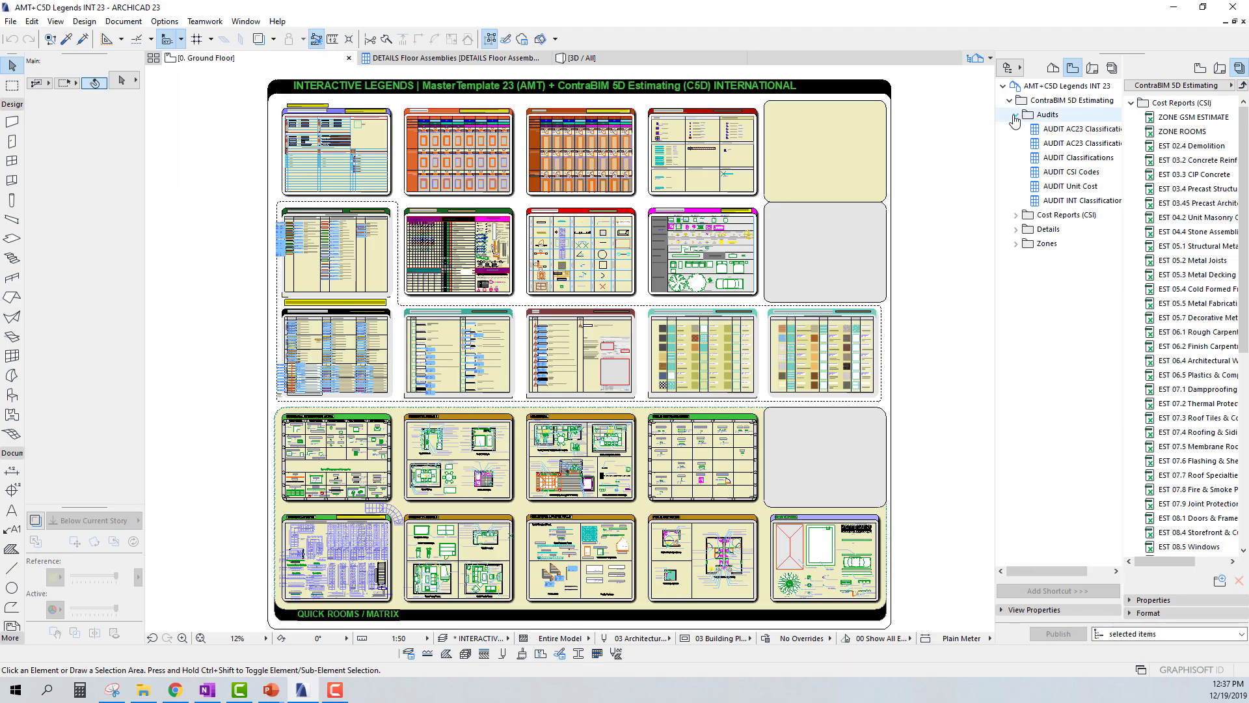
Collapse the Audits folder and briefly expand the Cost Reports (CSI) and Details folders
click(1015, 114)
click(1016, 128)
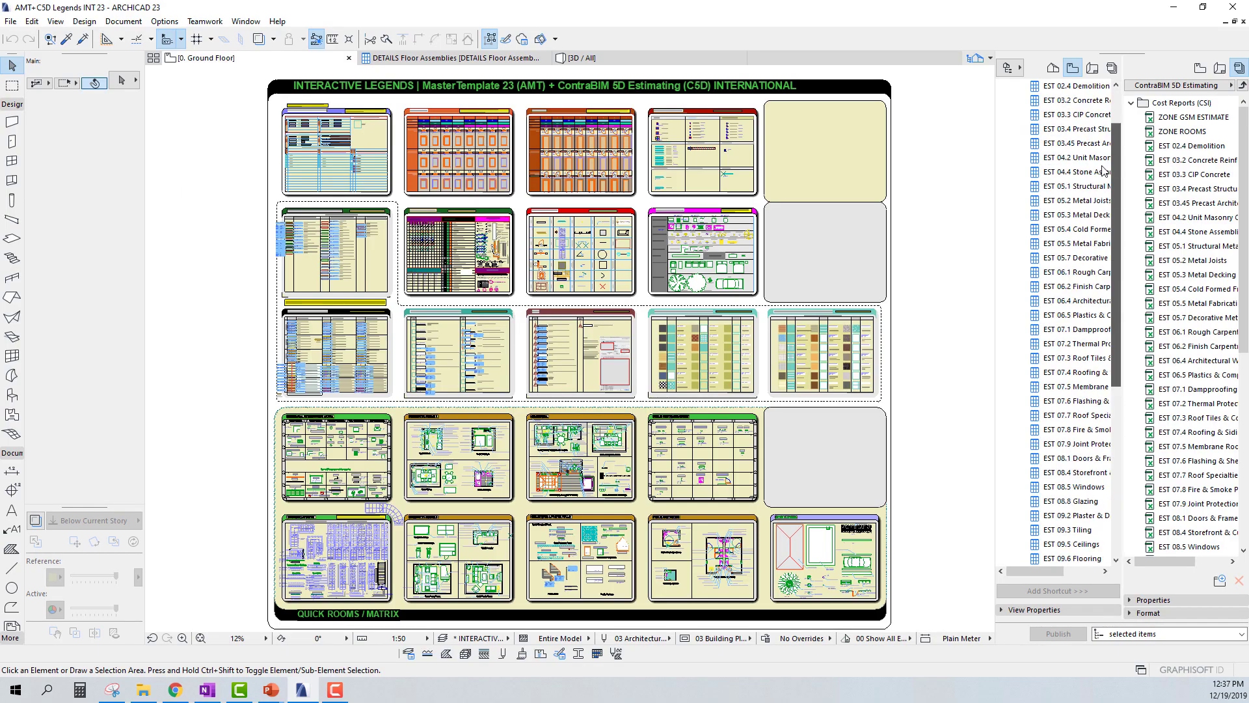
click(1017, 128)
click(1019, 143)
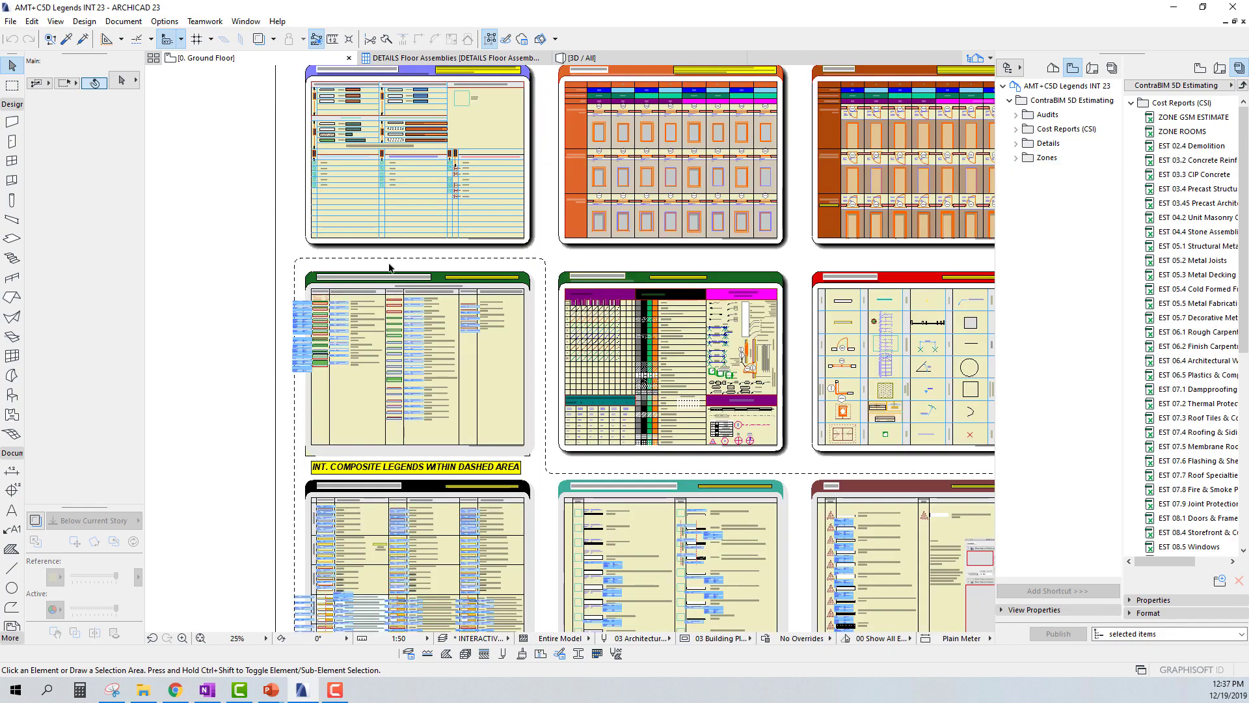
scroll(391, 271, up, 6)
scroll(408, 363, up, 8)
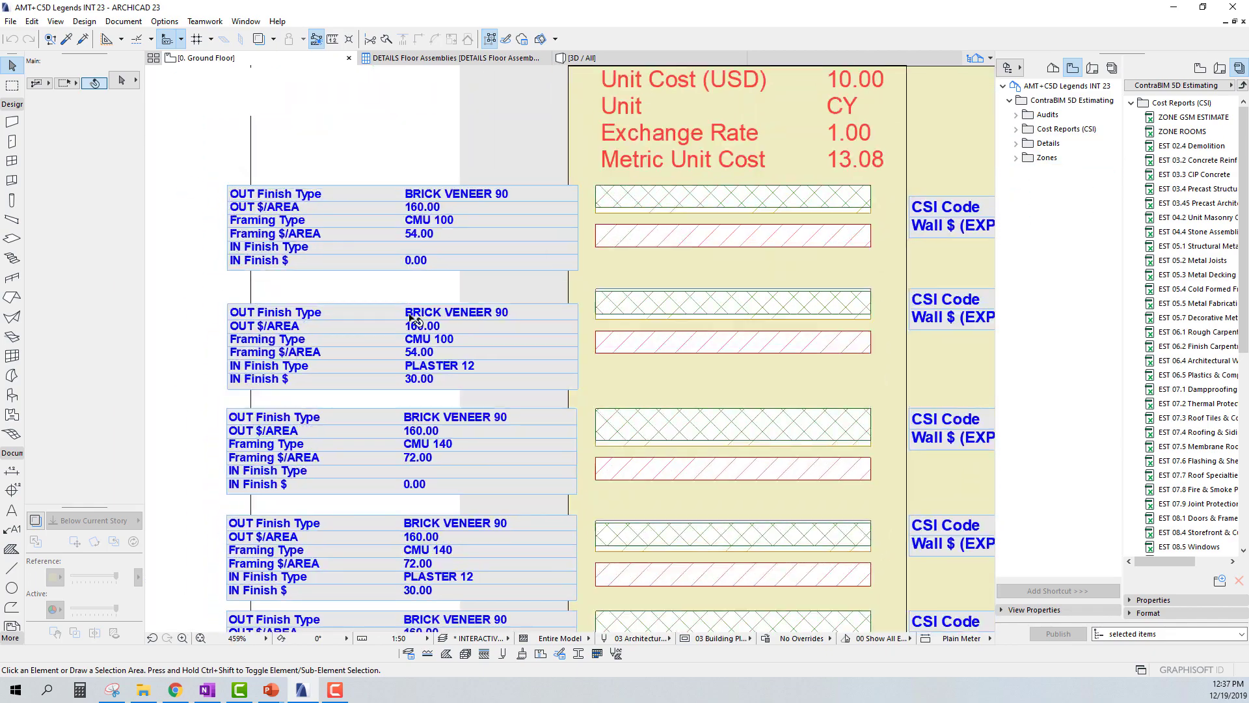
scroll(741, 435, down, 4)
scroll(741, 435, down, 4)
shift+scroll(733, 390, right, 5)
shift+scroll(727, 372, right, 5)
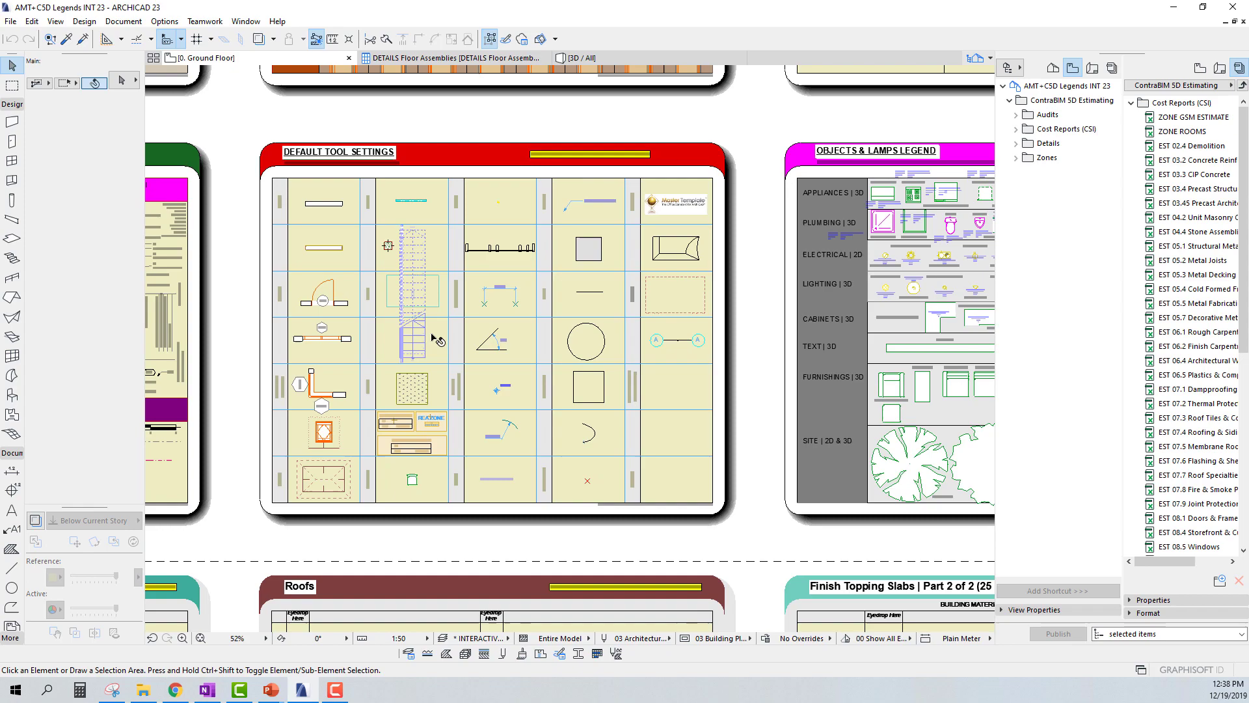
shift+scroll(724, 359, right, 5)
scroll(723, 359, up, 2)
scroll(724, 359, up, 5)
scroll(683, 381, down, 2)
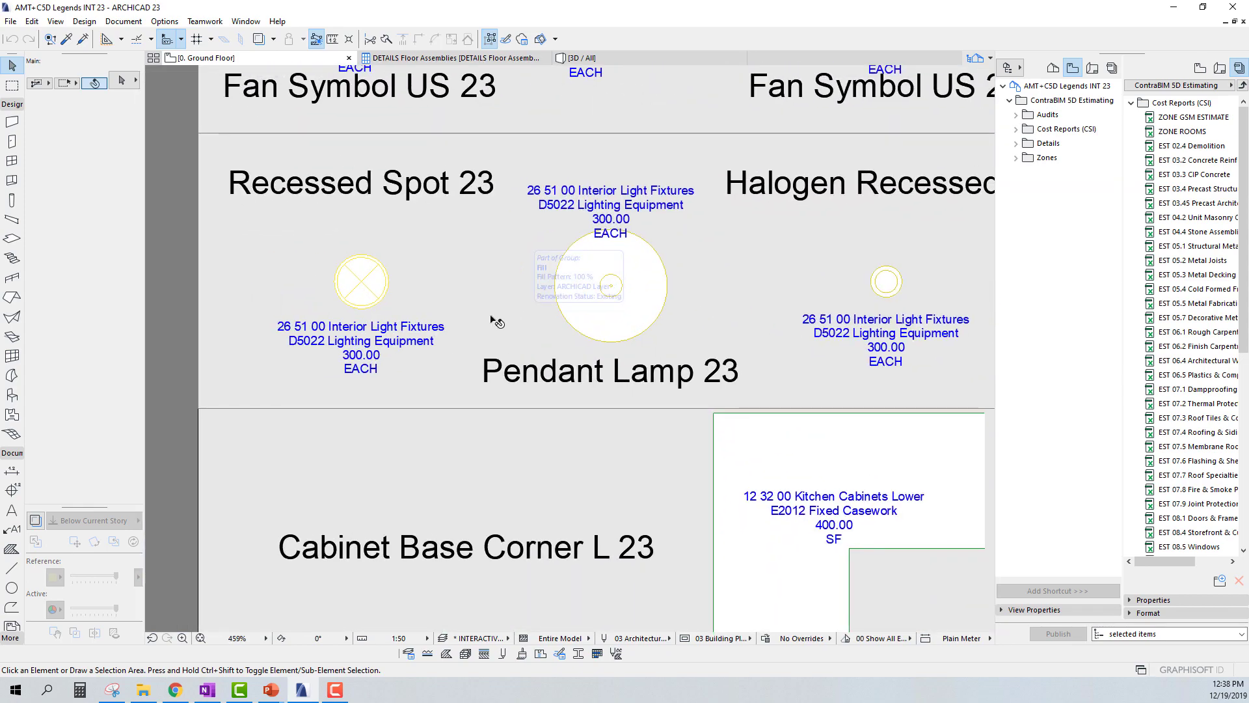
scroll(613, 403, down, 6)
scroll(612, 403, down, 4)
scroll(258, 207, up, 2)
scroll(259, 208, up, 2)
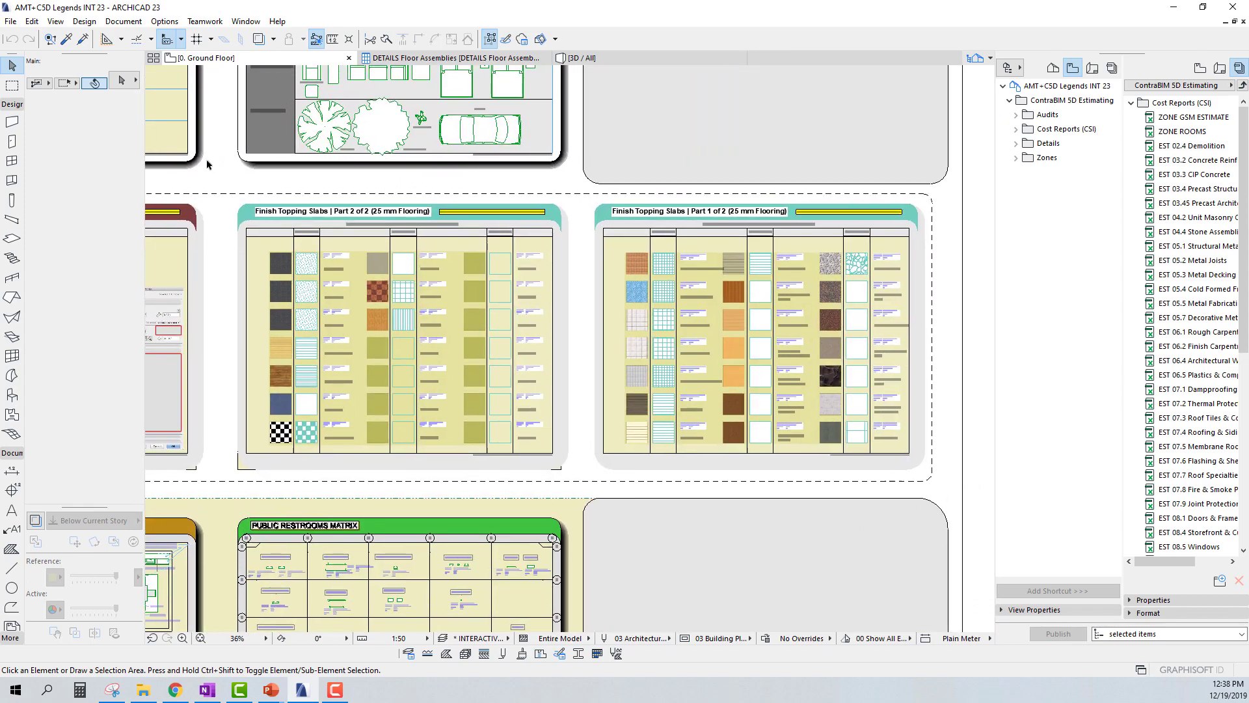
Marquee the Finish Topping Slabs legends and view the tile grid in 3D
key(m)
click(216, 185)
click(953, 474)
key(F5)
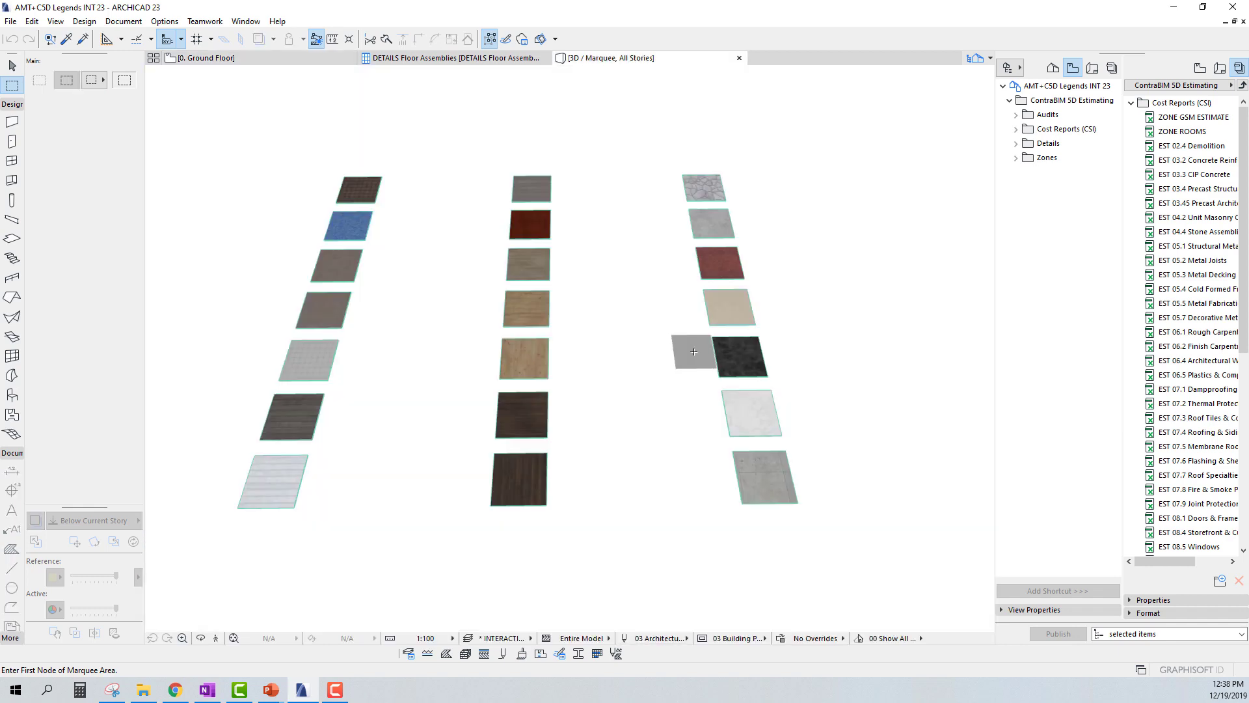
scroll(708, 387, up, 3)
scroll(711, 389, up, 2)
scroll(711, 389, up, 2)
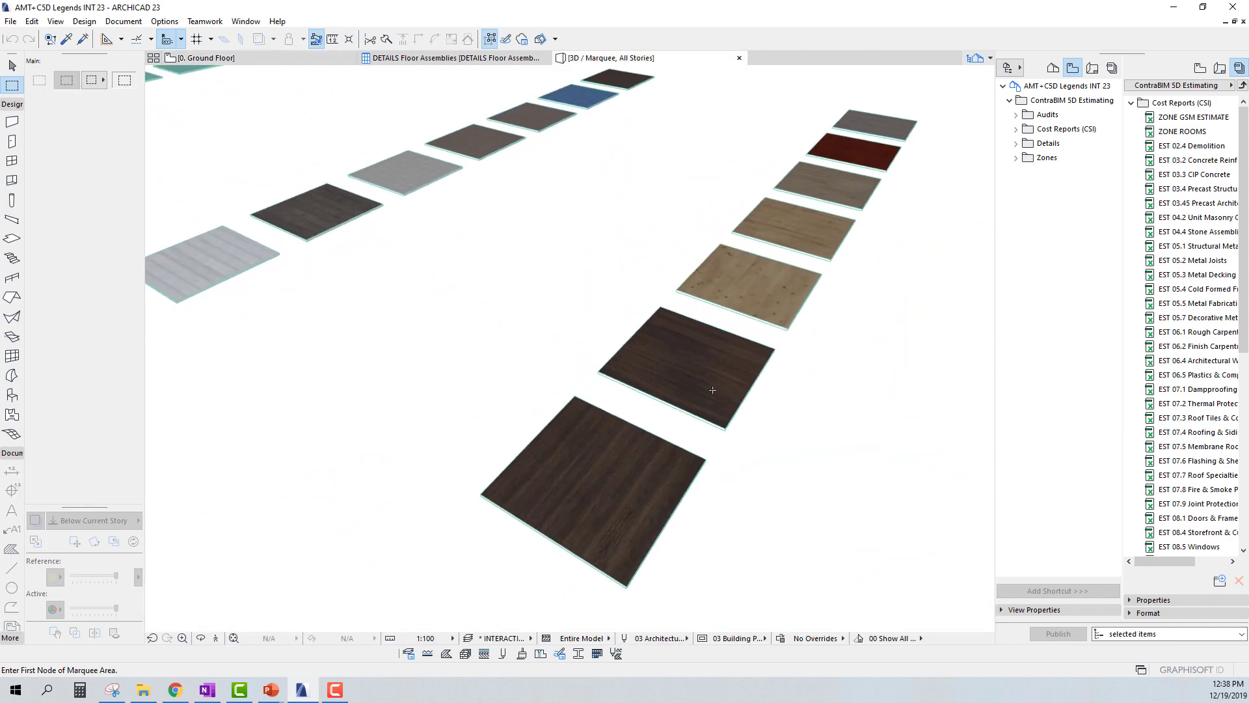
scroll(711, 389, up, 2)
scroll(712, 389, up, 2)
scroll(711, 389, up, 2)
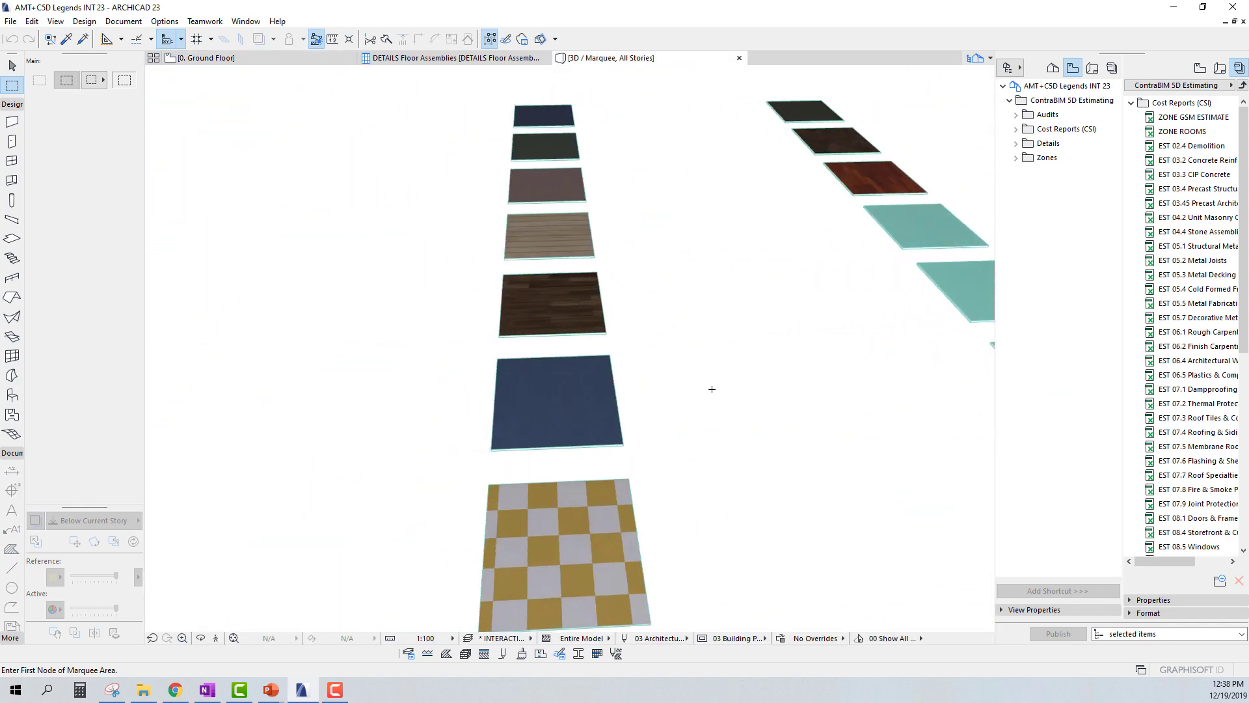
scroll(712, 390, up, 2)
shift+middle_drag(711, 390, 698, 469)
scroll(688, 527, down, 3)
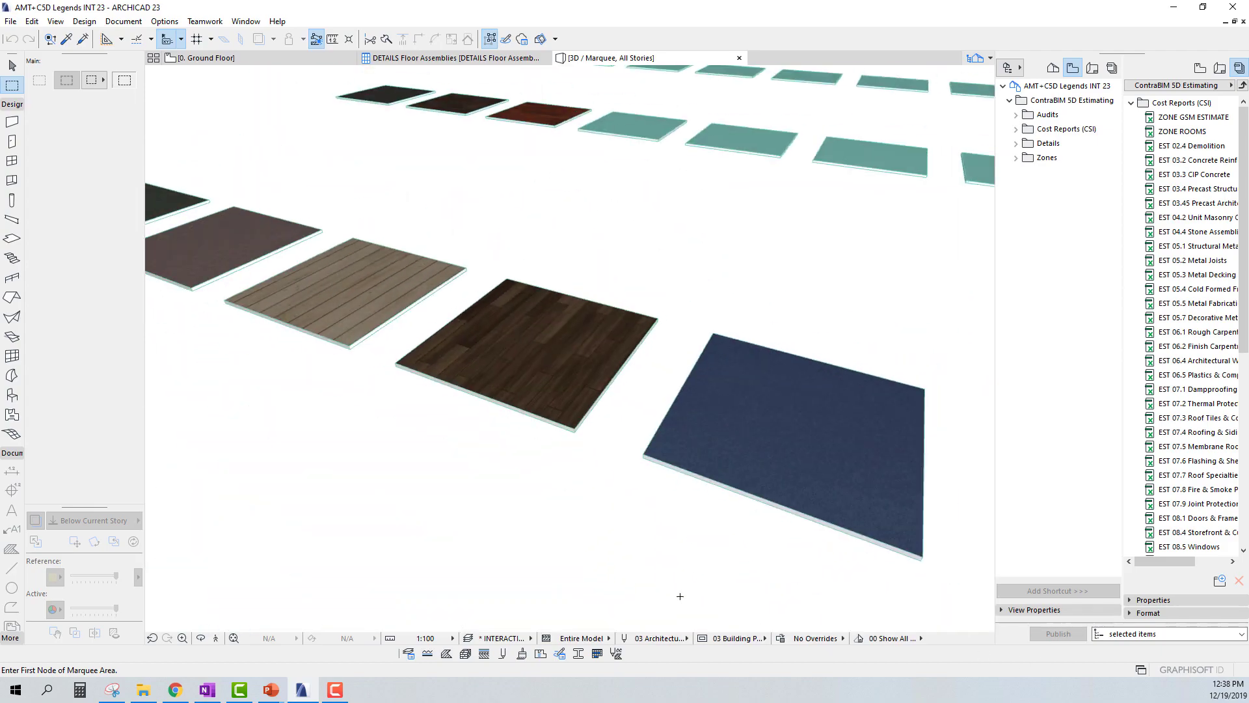
scroll(677, 594, down, 2)
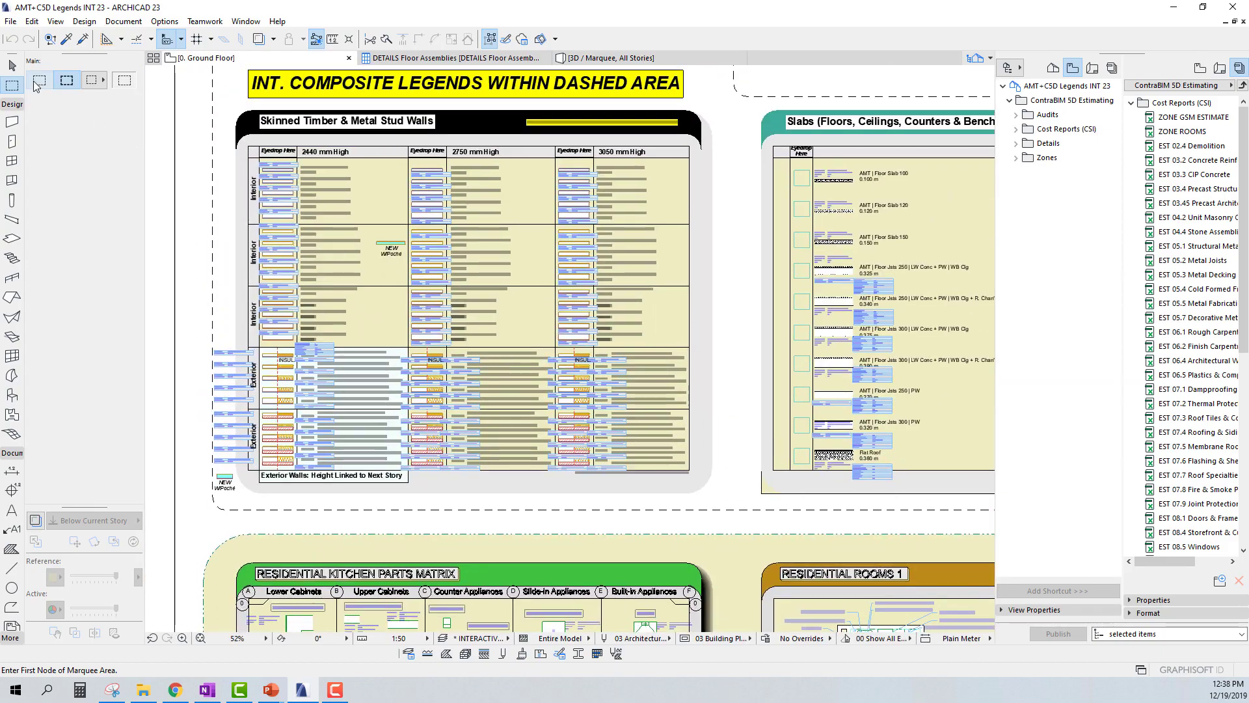
Marquee the wall legends, inspect the brick and stone walls in 3D, and return to the plan
click(195, 93)
click(730, 520)
key(F5)
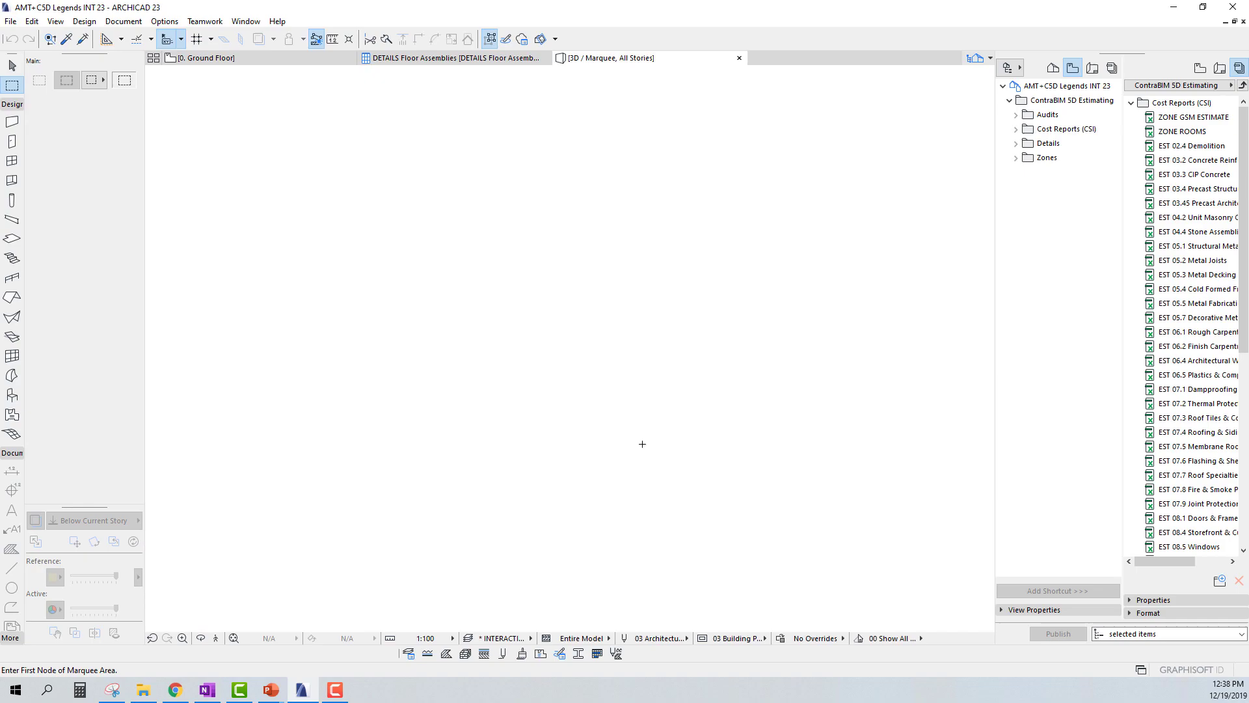
shift+middle_drag(628, 436, 628, 435)
scroll(628, 436, up, 5)
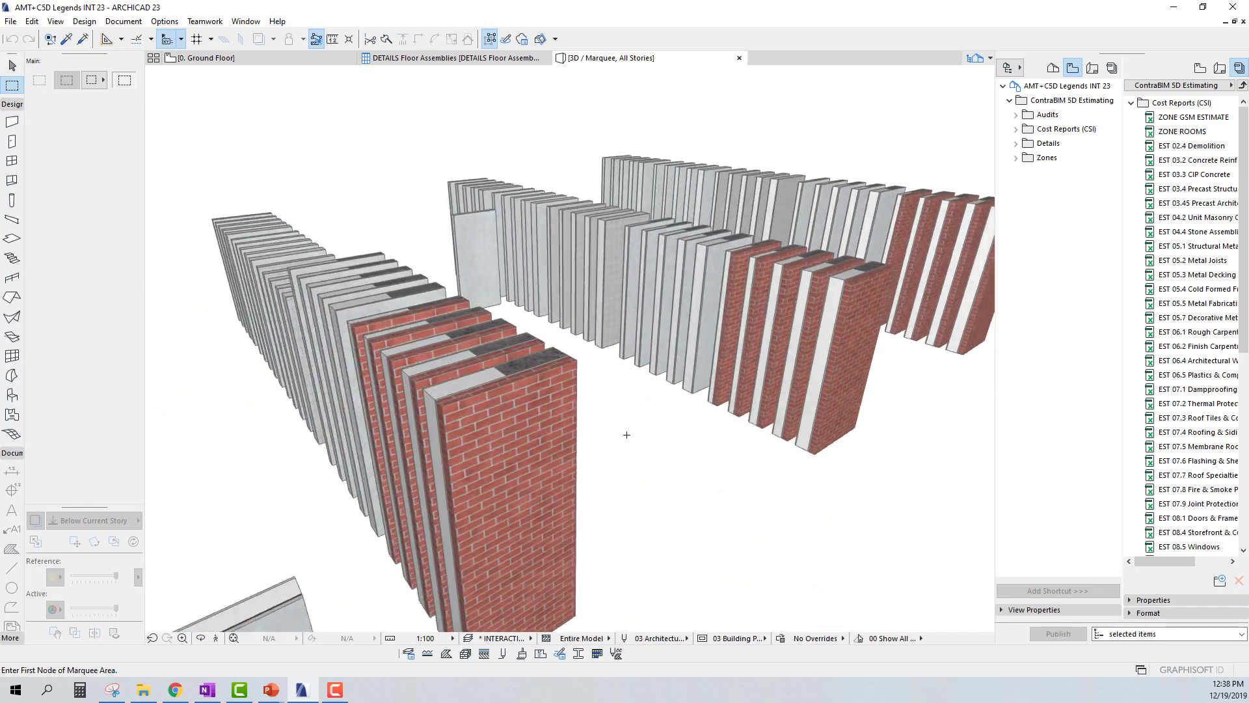
click(205, 58)
scroll(220, 167, down, 5)
scroll(221, 167, down, 5)
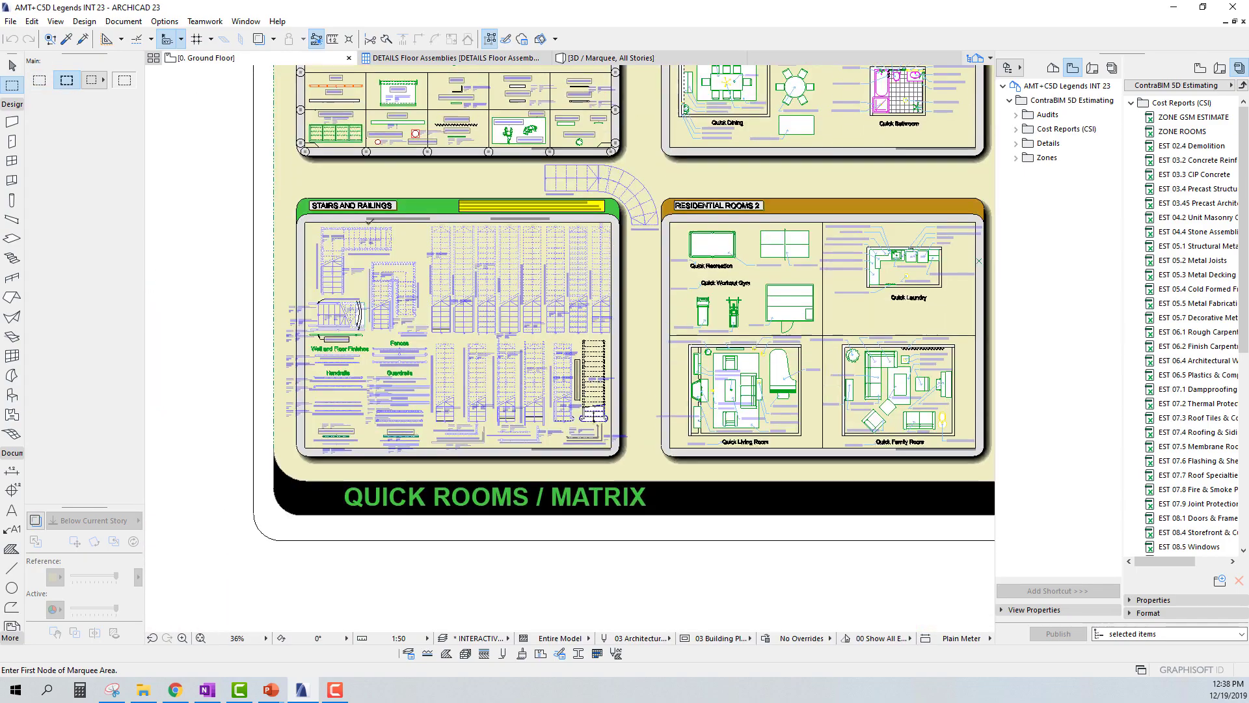
scroll(220, 167, up, 2)
Marquee the Stairs and Railings legend, view it in 3D, and return to the plan
click(221, 166)
click(753, 560)
key(F5)
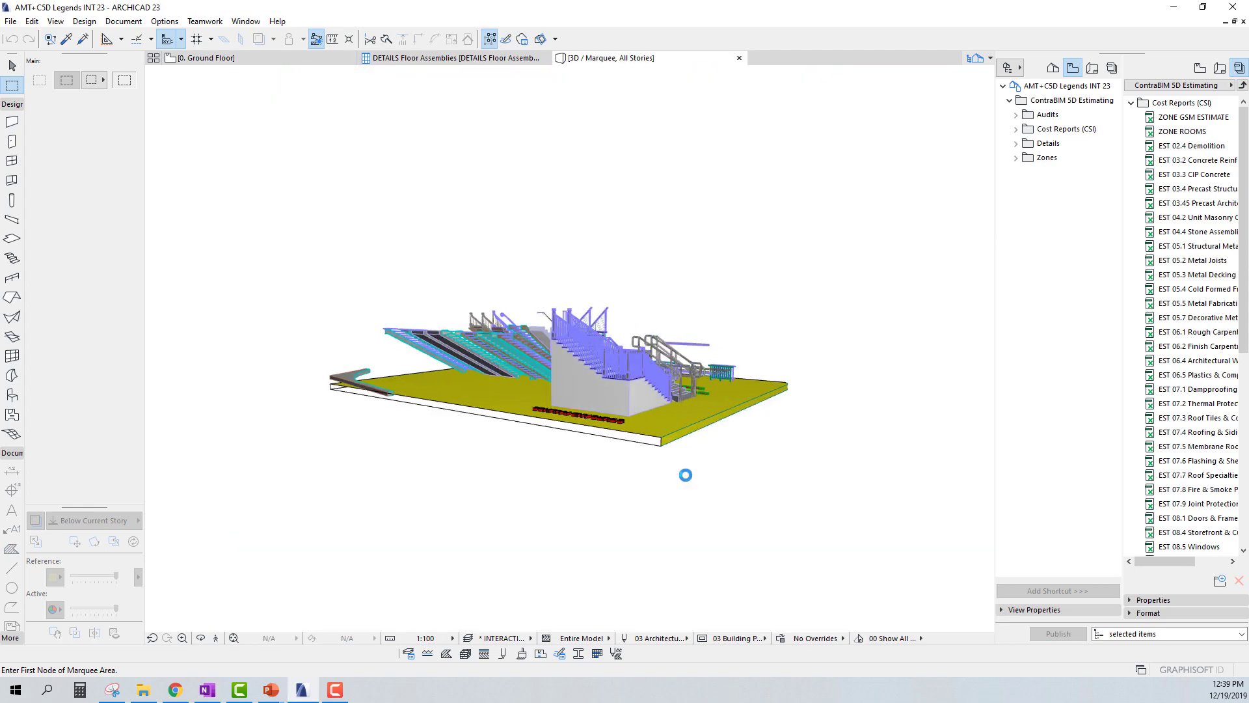
key(F2)
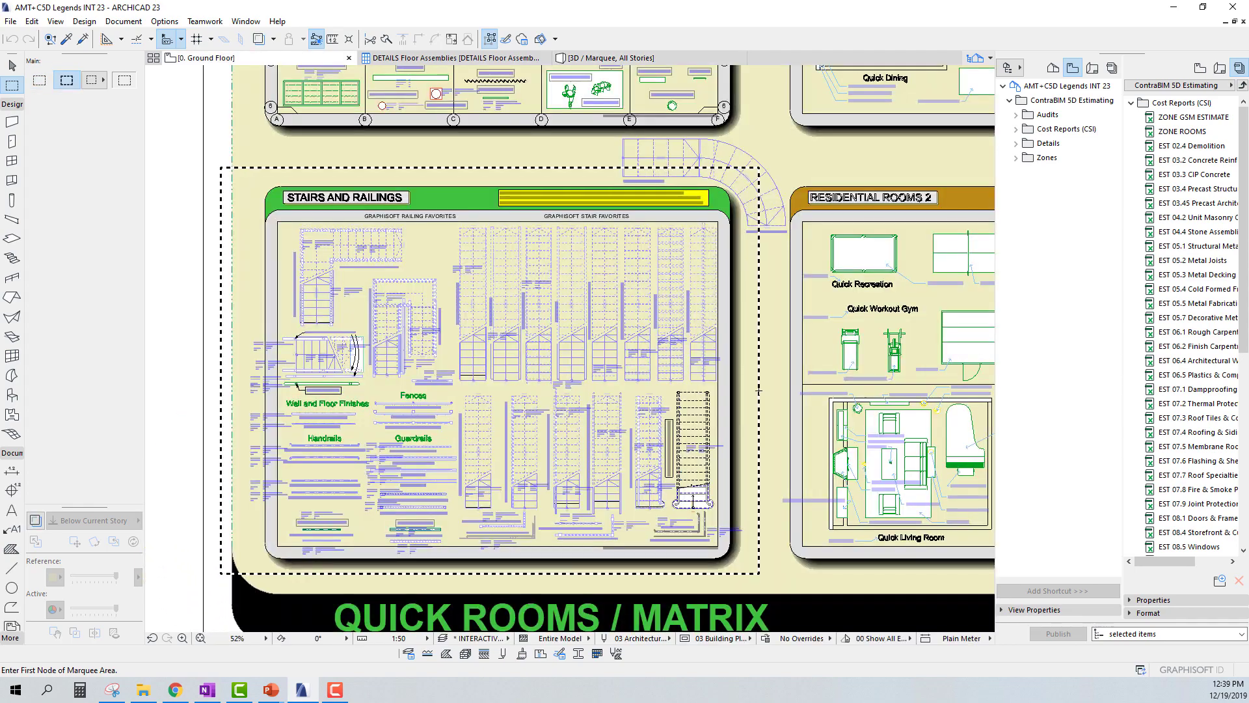
scroll(758, 391, down, 3)
Marquee the residential, commercial and structures room panels and view them in 3D
click(394, 91)
click(989, 577)
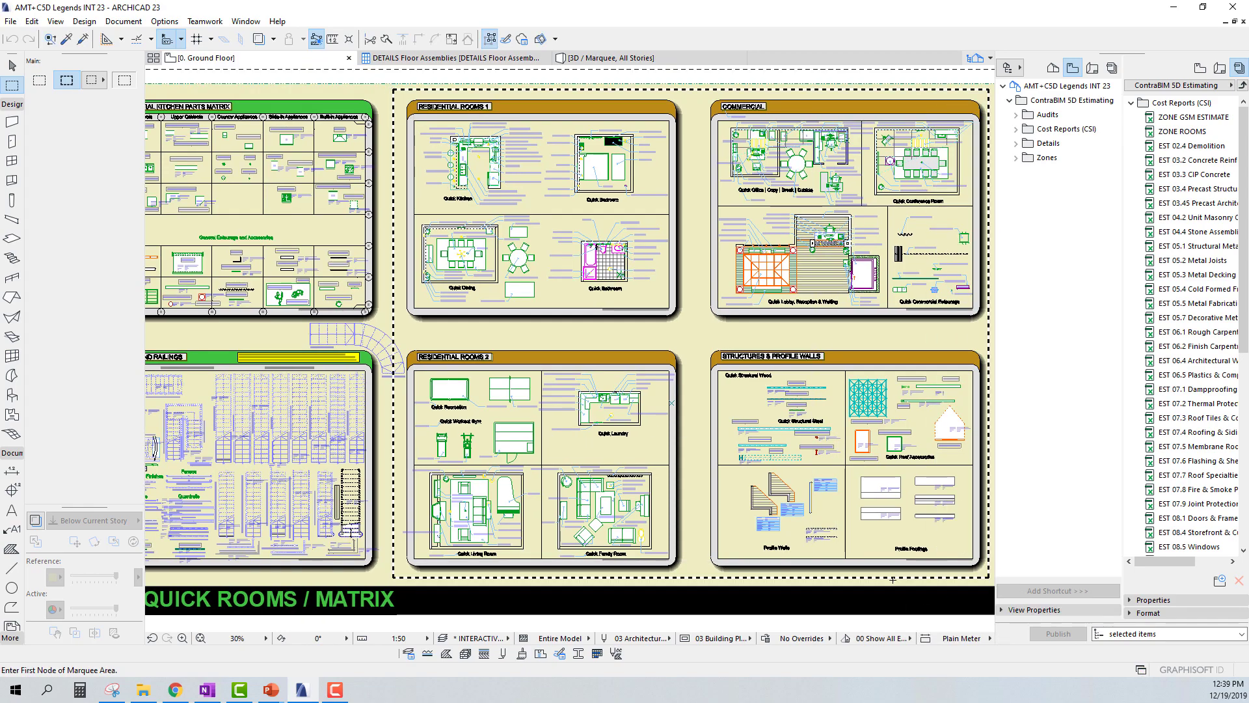
key(F3)
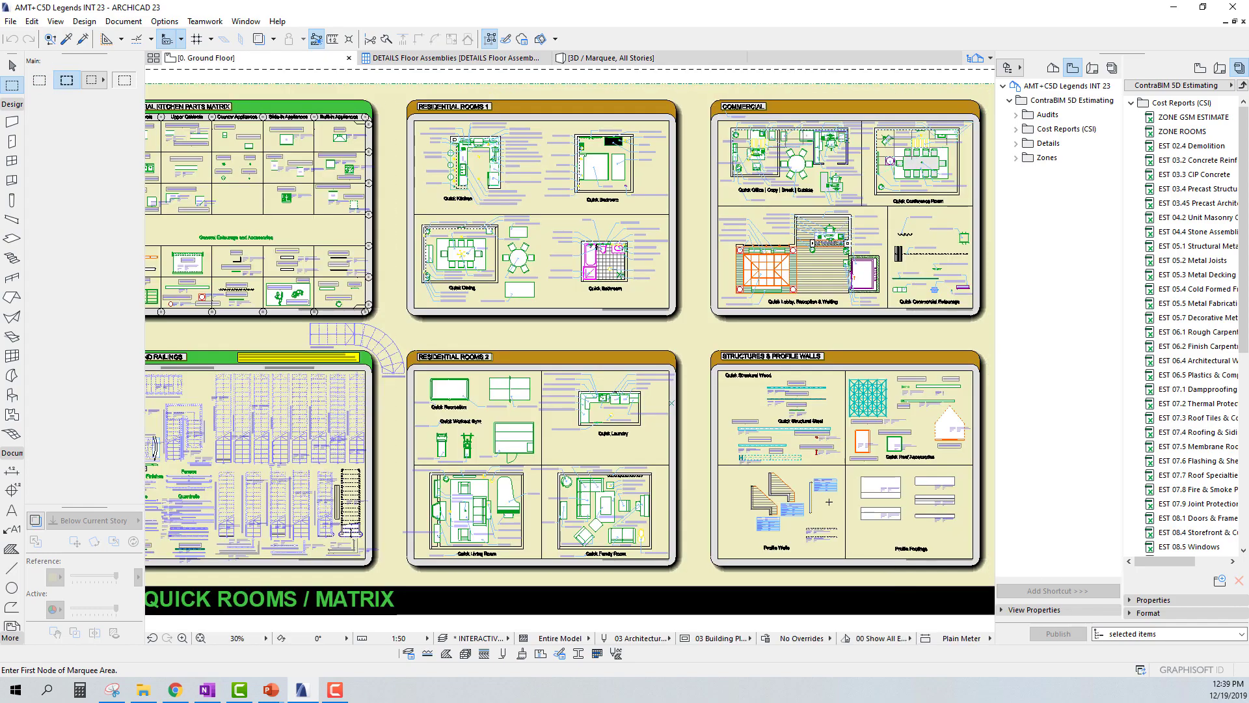
scroll(1192, 293, down, 3)
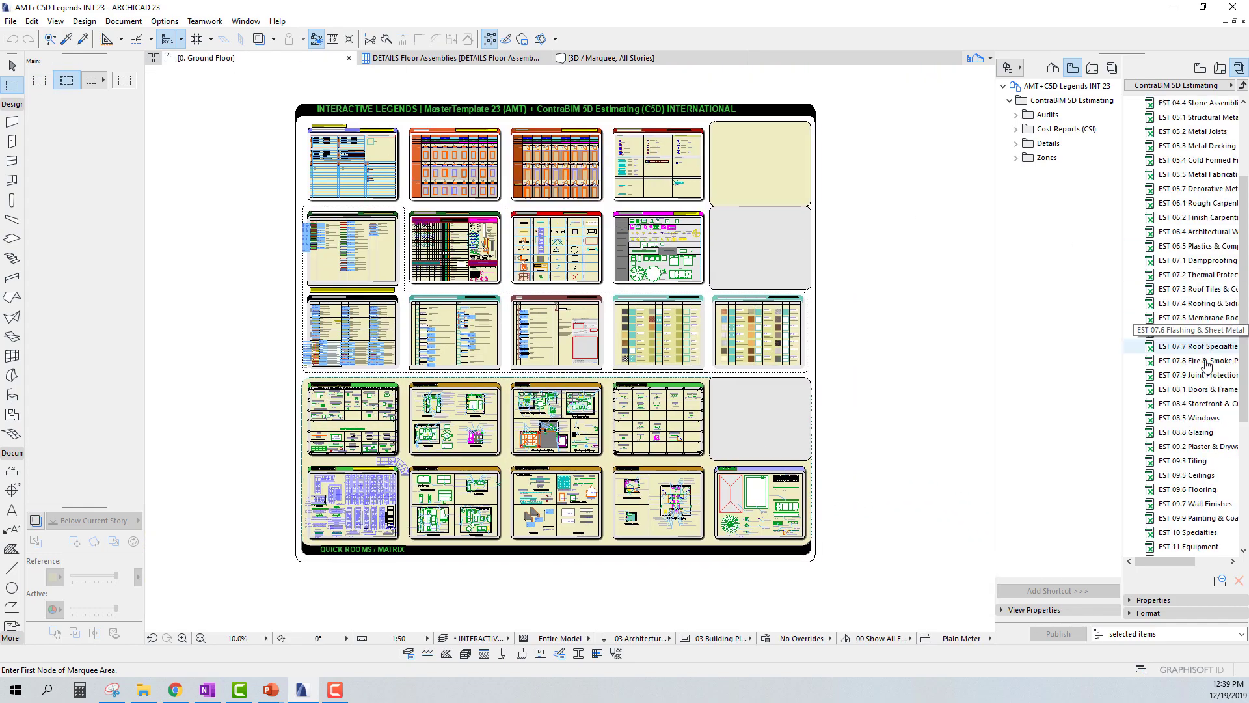
Open the EST 07.3 Roof Tiles & Coverings, EST 08.5 Windows and EST 22.4 Plumbing Fixtures reports
double_click(1196, 289)
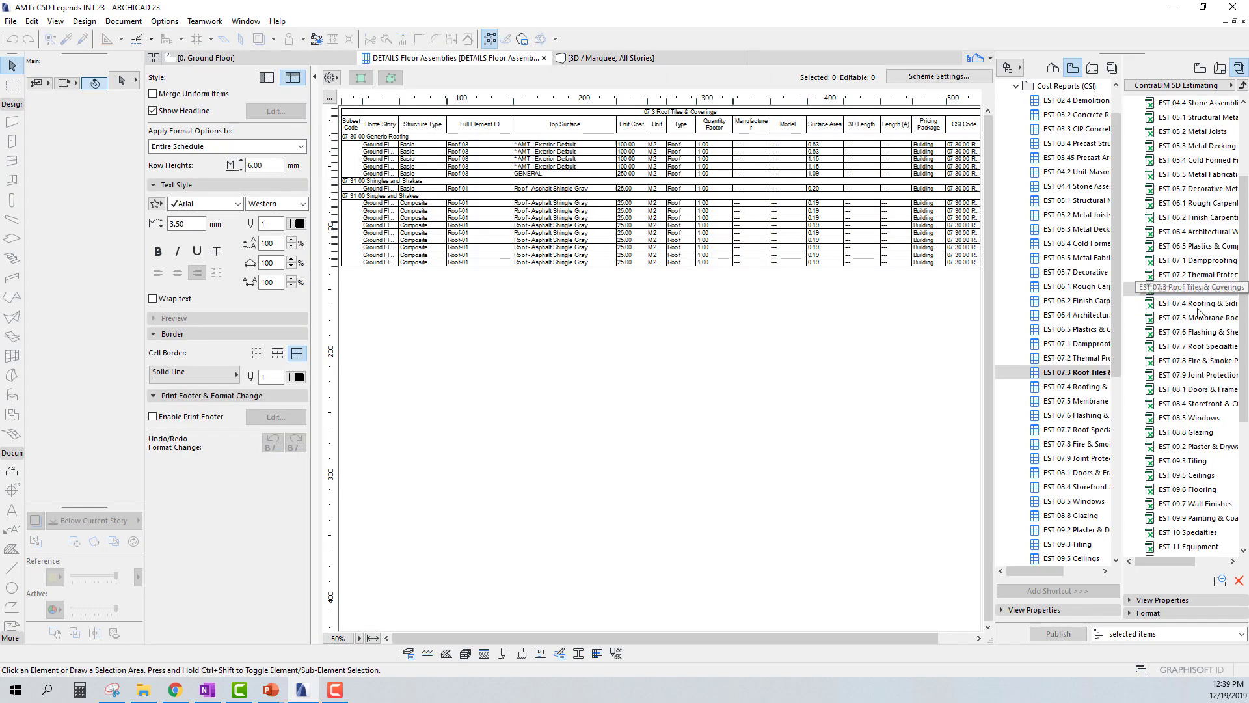
double_click(1195, 418)
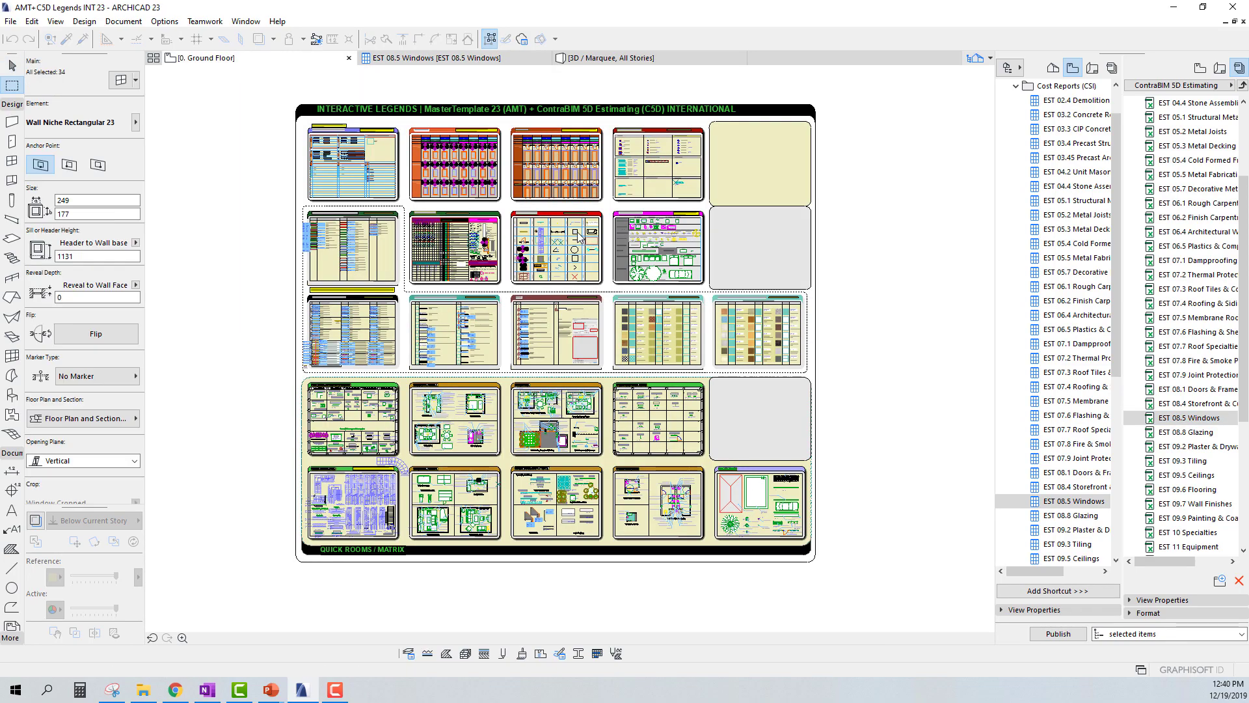
scroll(1198, 449, down, 5)
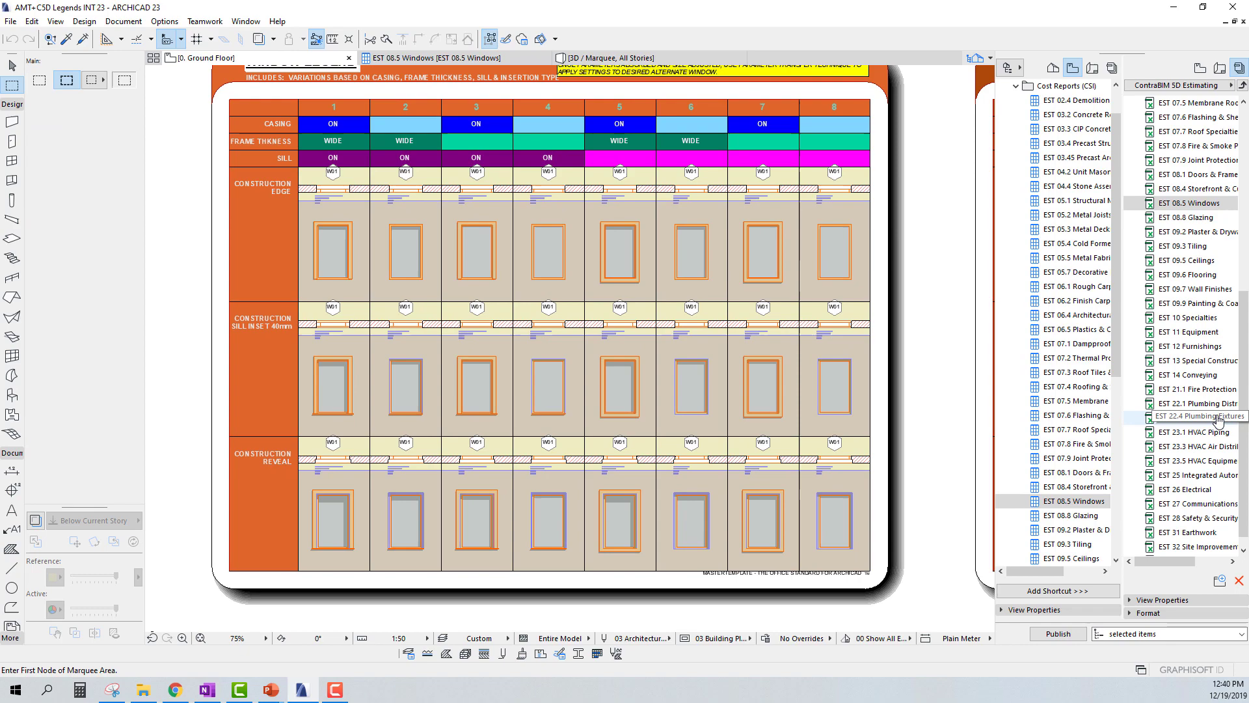
double_click(1185, 402)
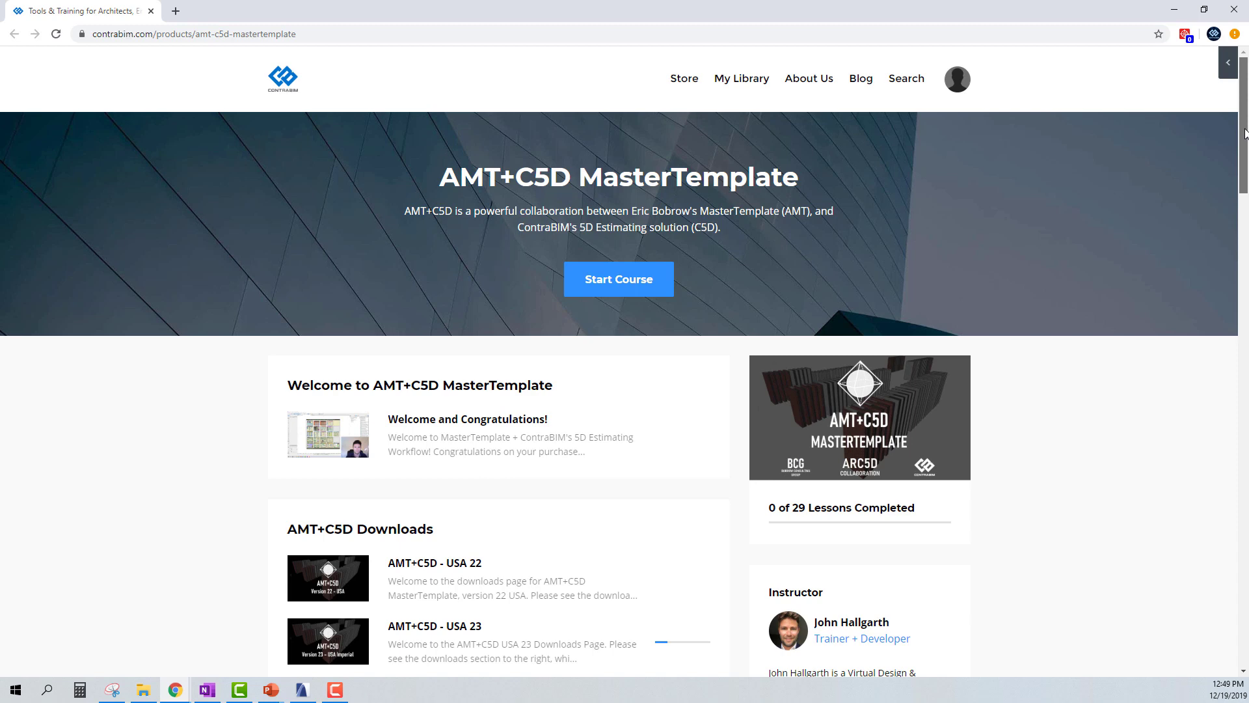
drag(1245, 134, 1248, 196)
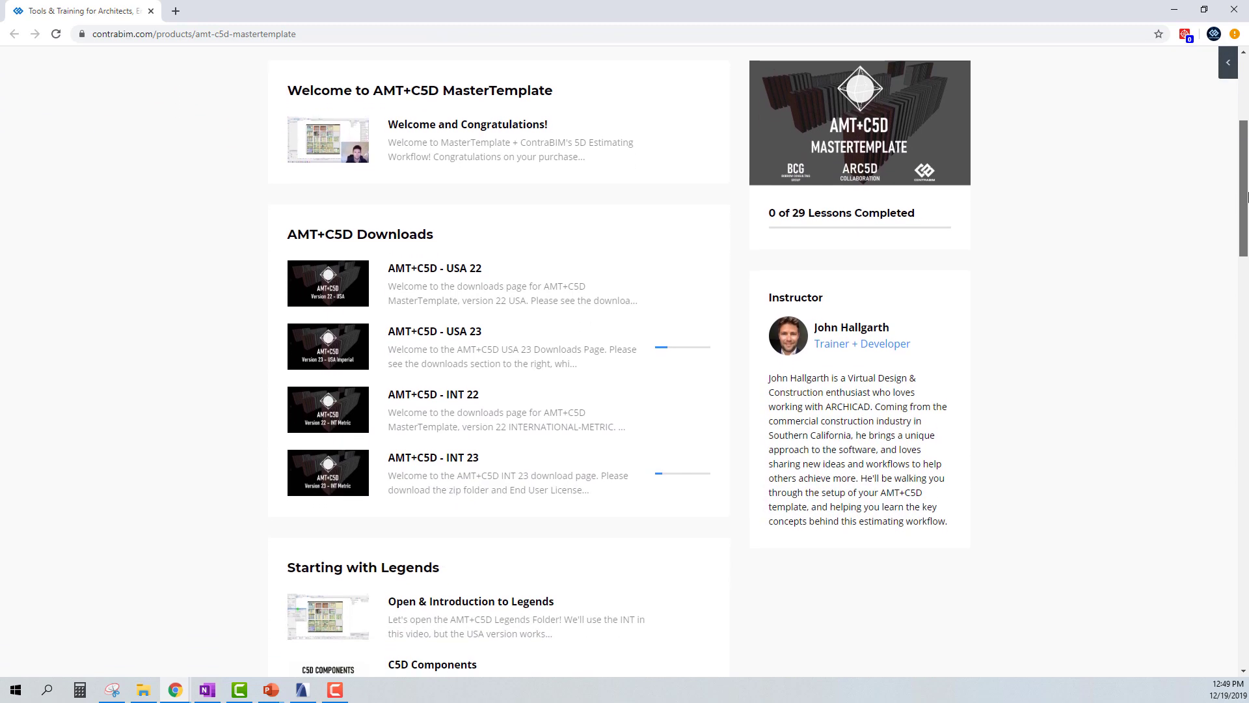
drag(1248, 196, 1248, 322)
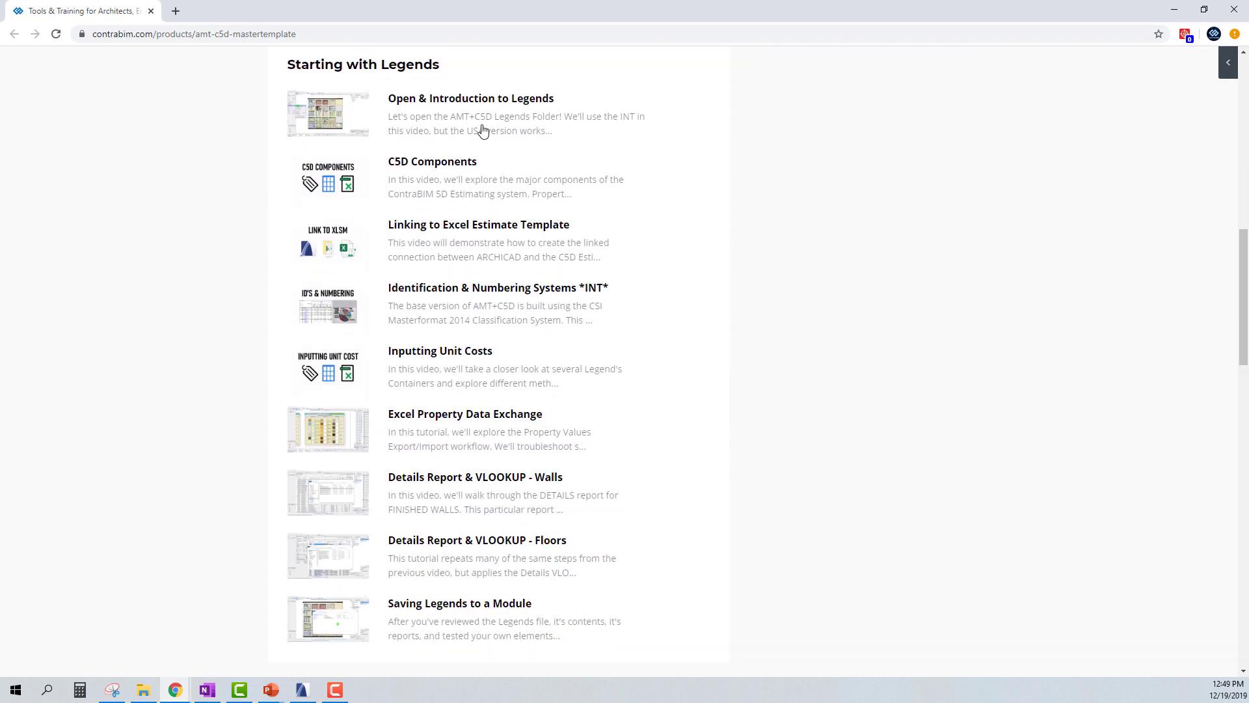
scroll(438, 255, down, 3)
scroll(459, 343, down, 3)
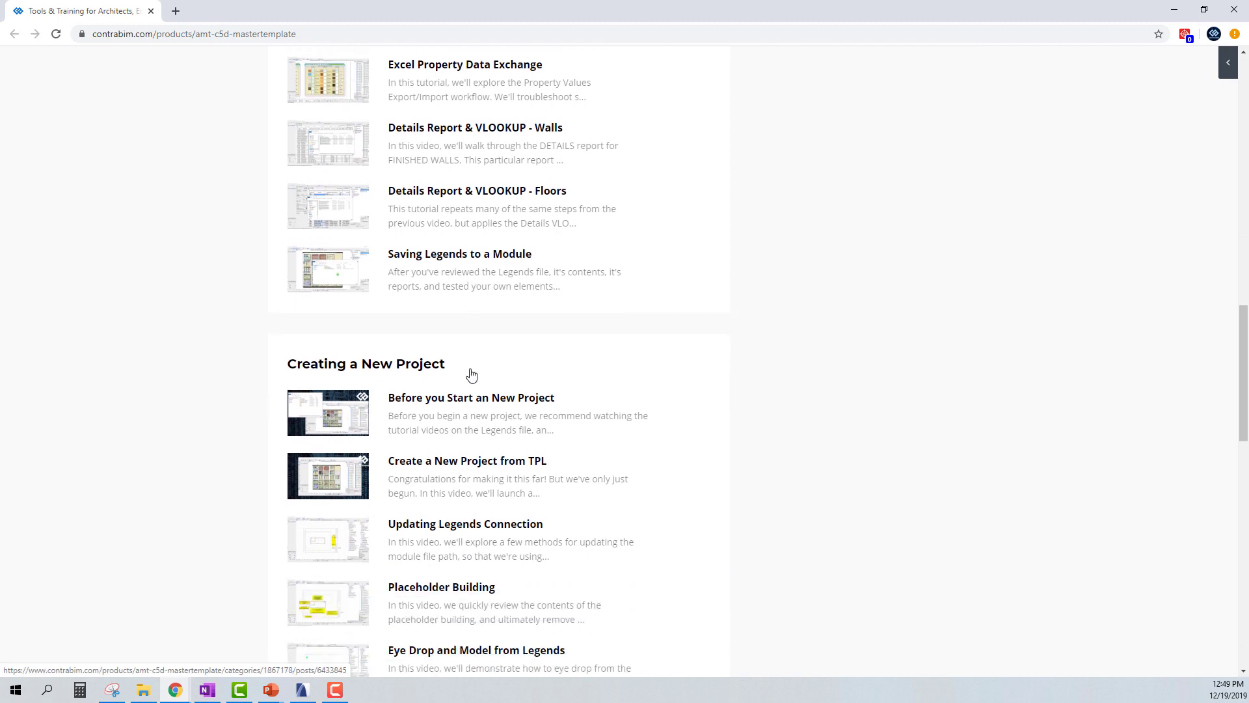
scroll(470, 379, down, 1)
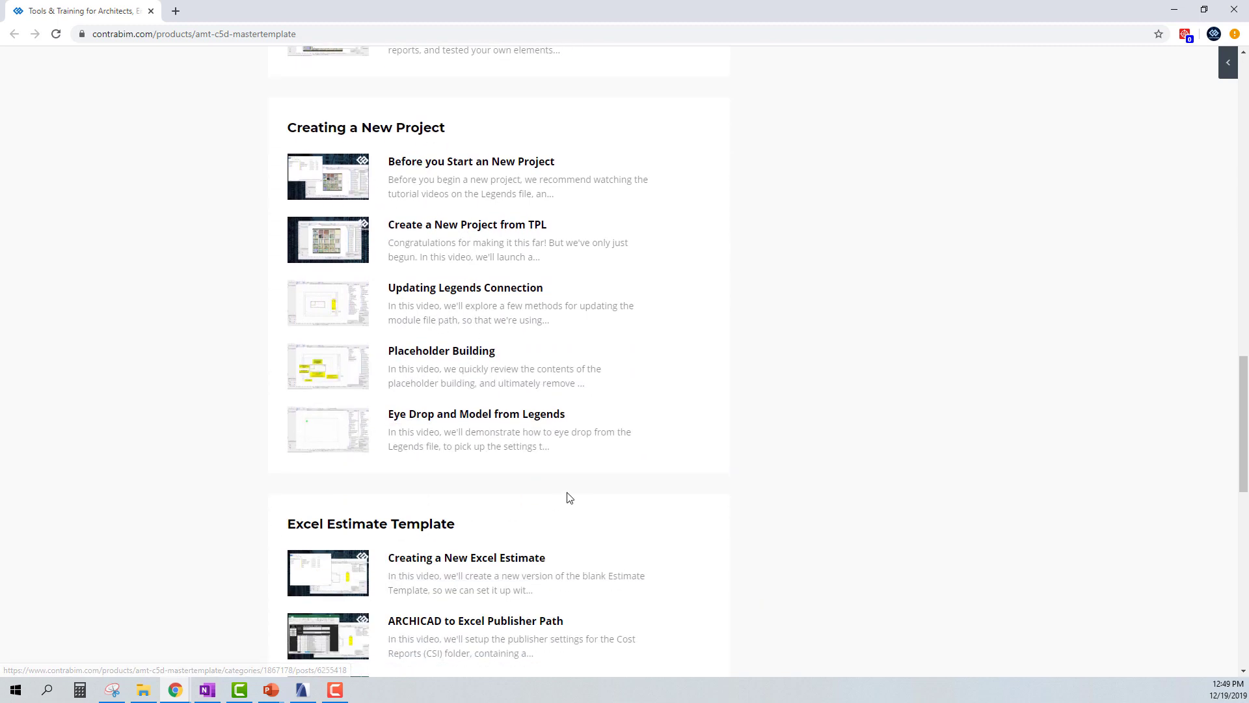
scroll(566, 500, down, 2)
scroll(556, 478, down, 2)
scroll(532, 264, down, 2)
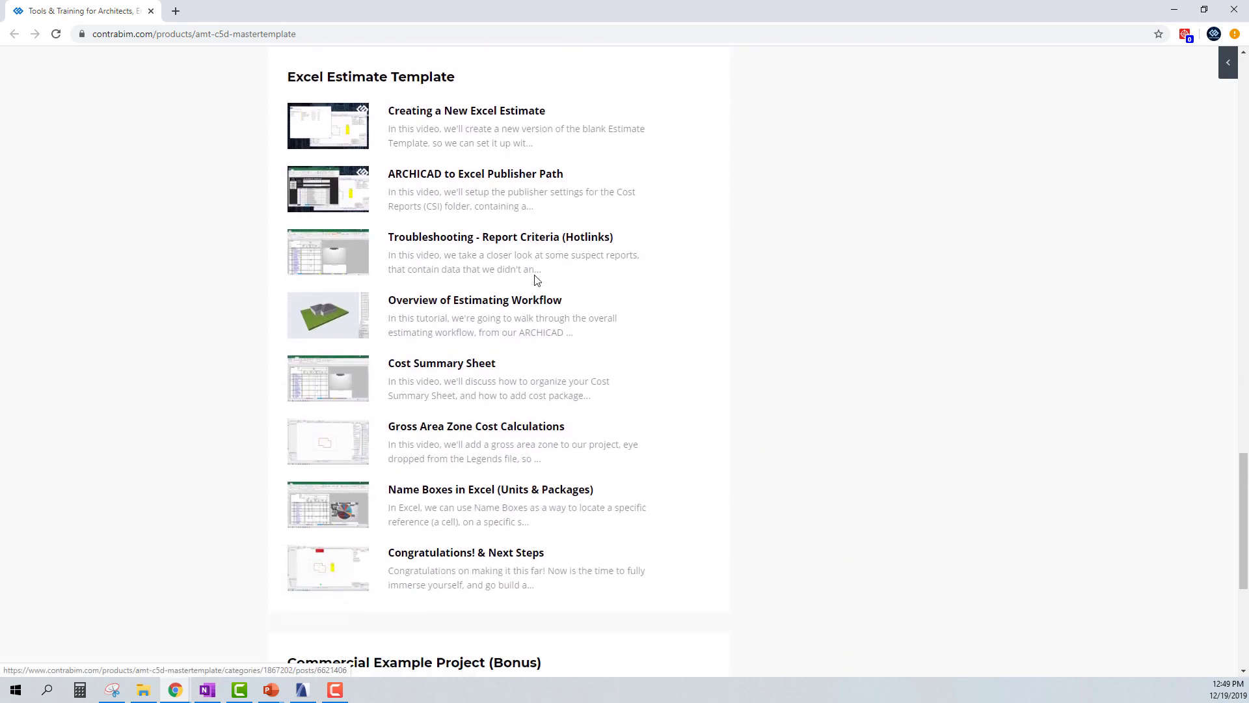
scroll(542, 303, down, 3)
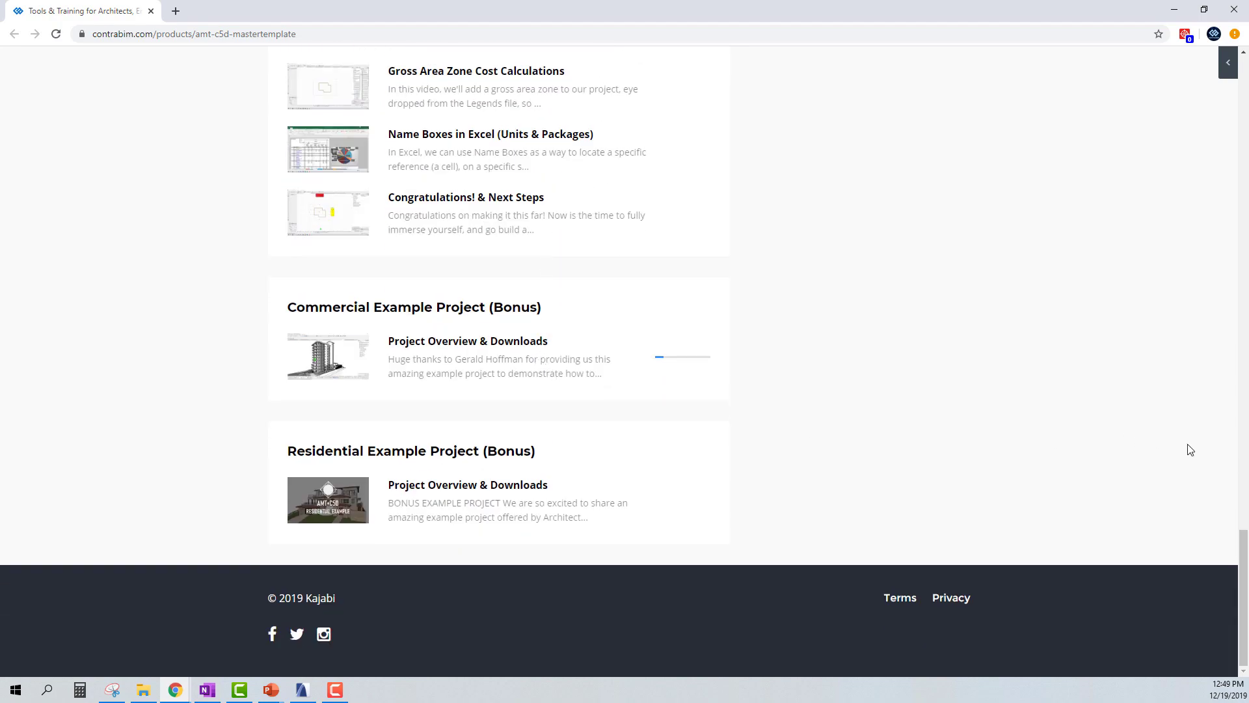
Scroll the course page back up to the top of the lesson outline
drag(1244, 559, 1244, 69)
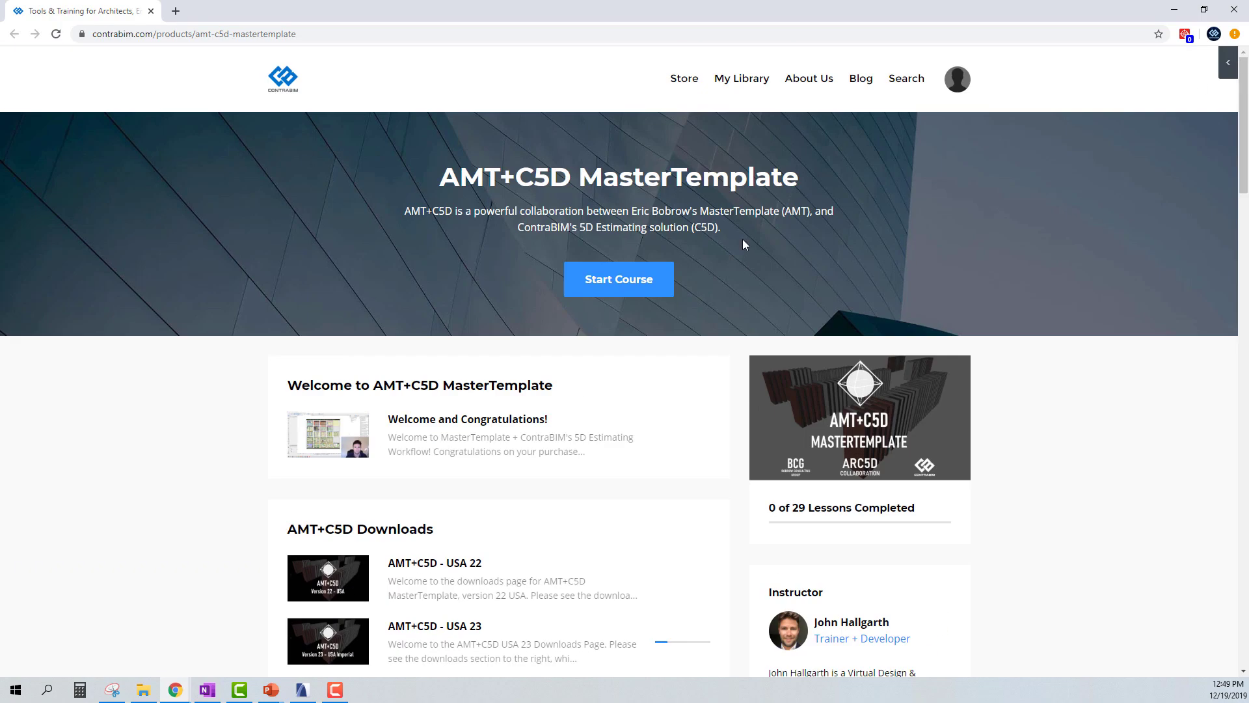
Start the course and visit USA 23 Downloads, Linking to Excel Estimate Template, and Creating a New Project
click(617, 281)
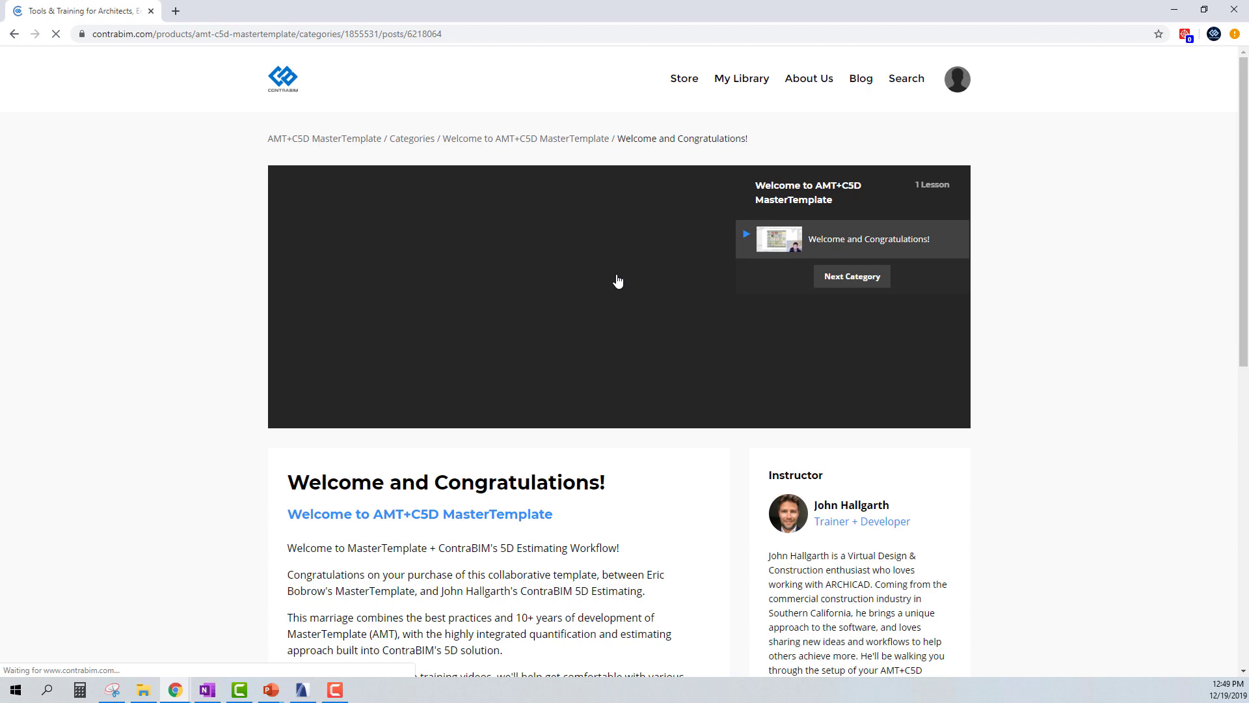
click(833, 279)
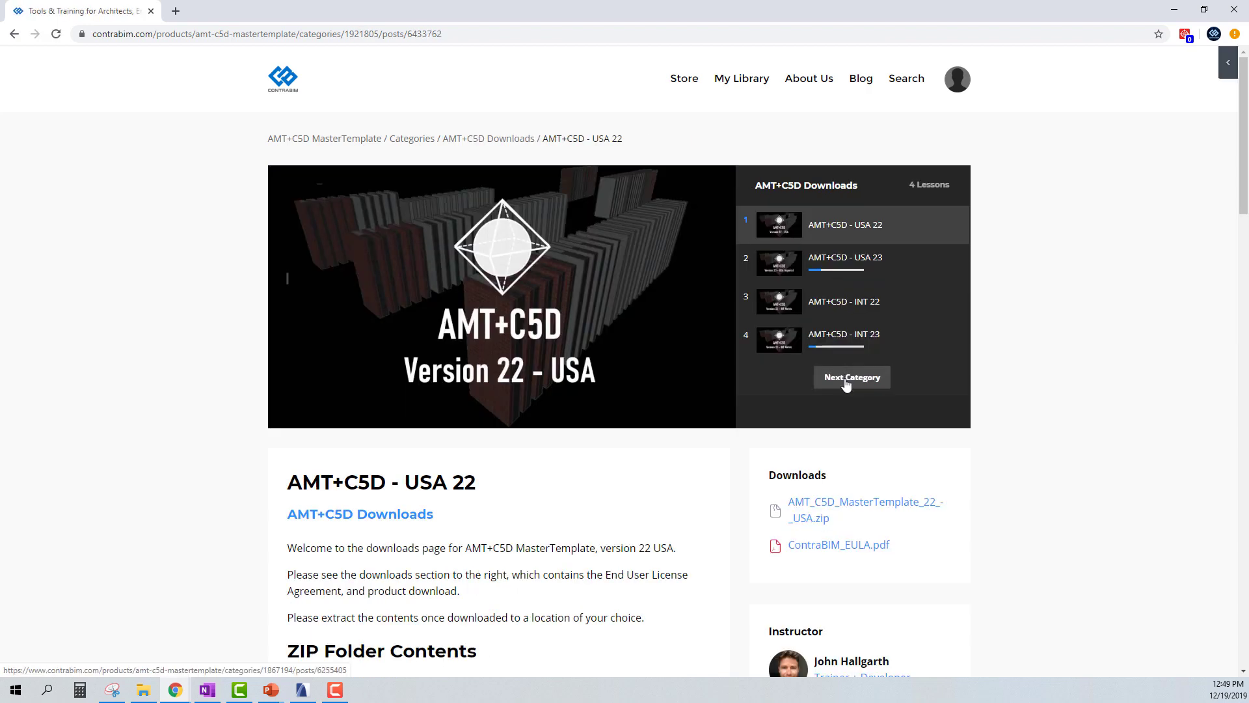
click(836, 270)
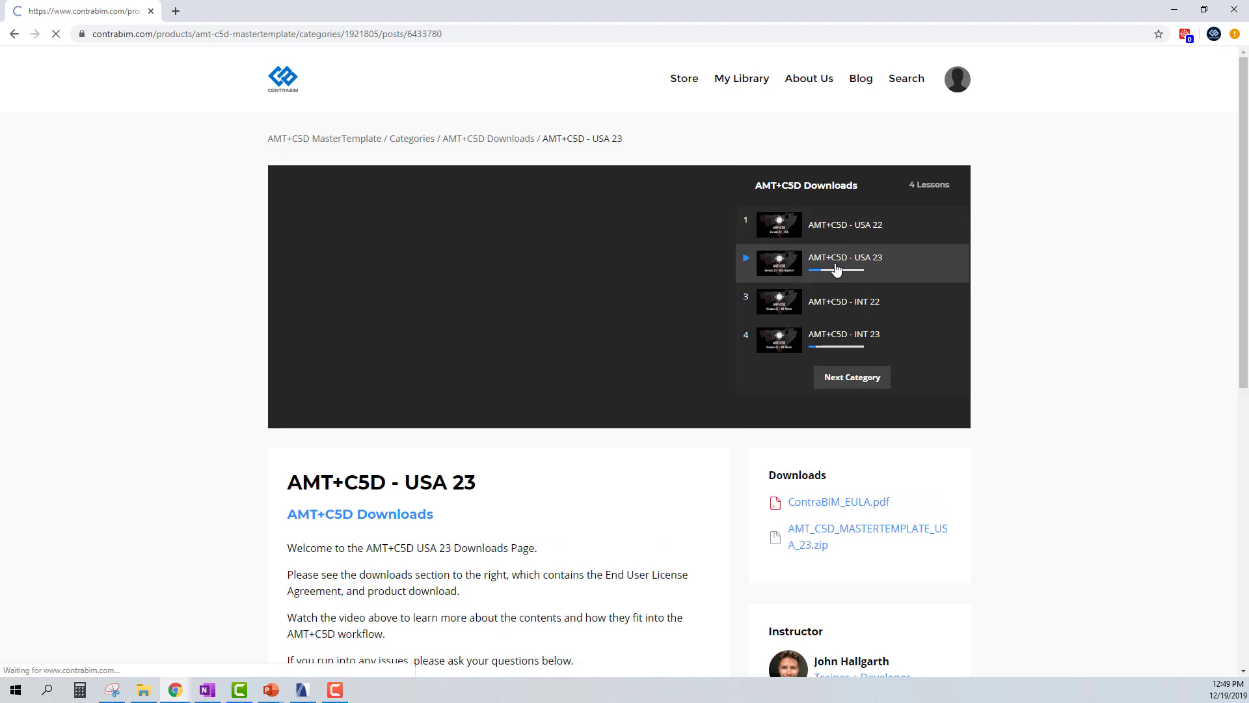
scroll(654, 319, down, 3)
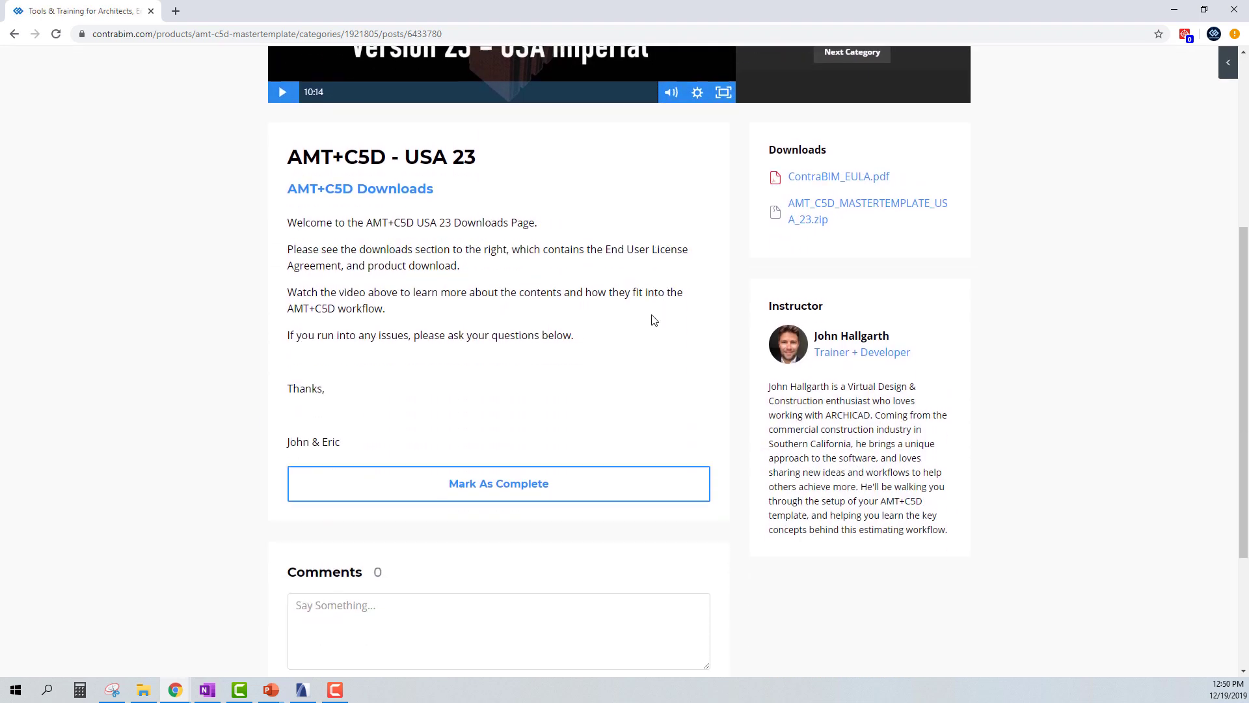
scroll(652, 319, up, 2)
scroll(654, 320, up, 1)
click(867, 379)
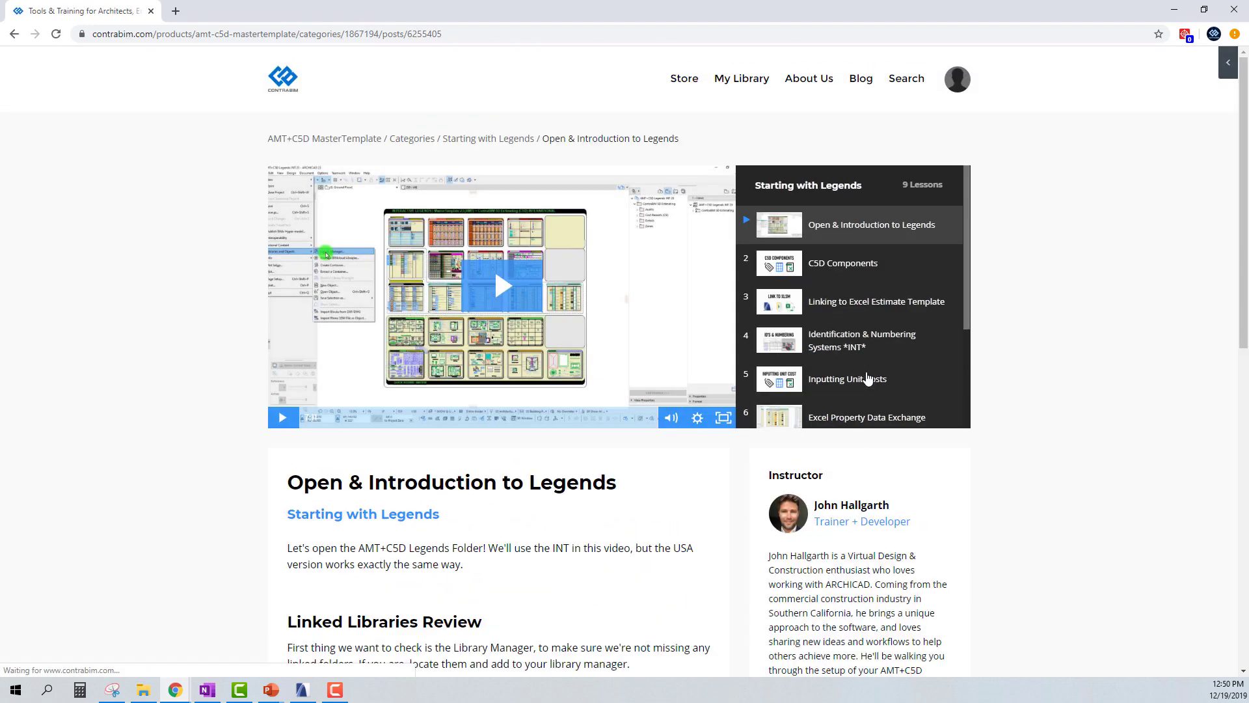
scroll(862, 284, down, 1)
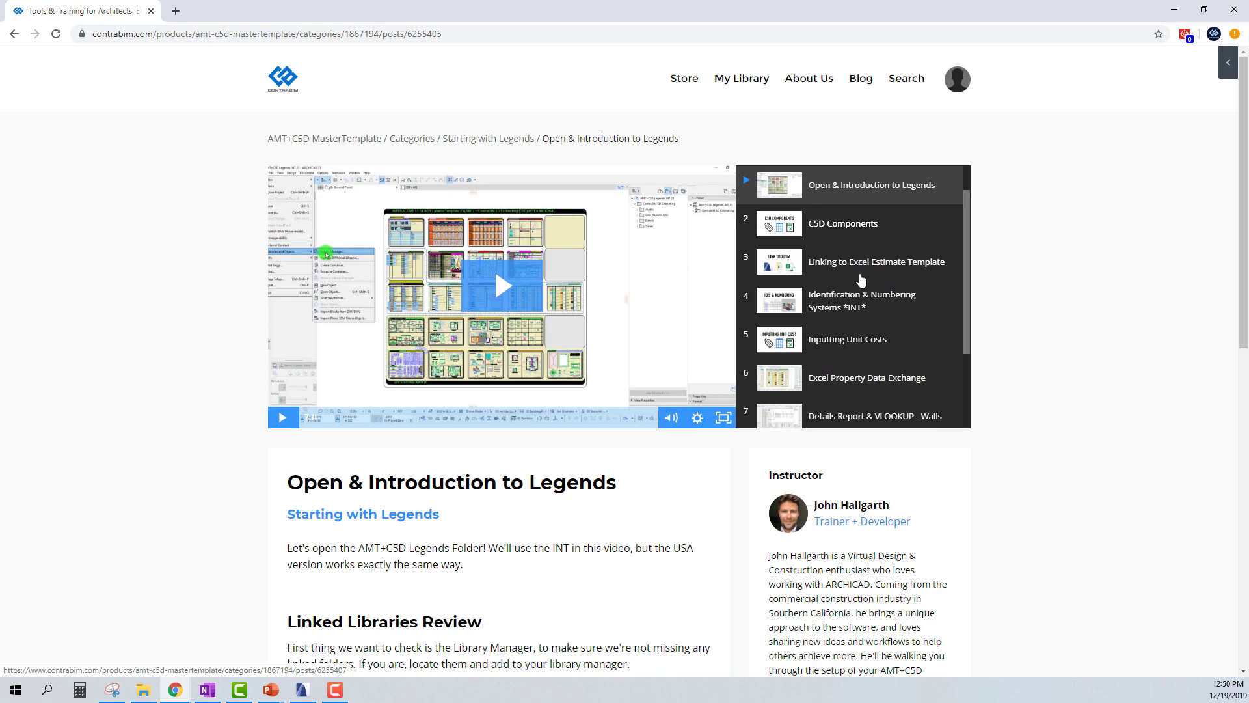
click(842, 203)
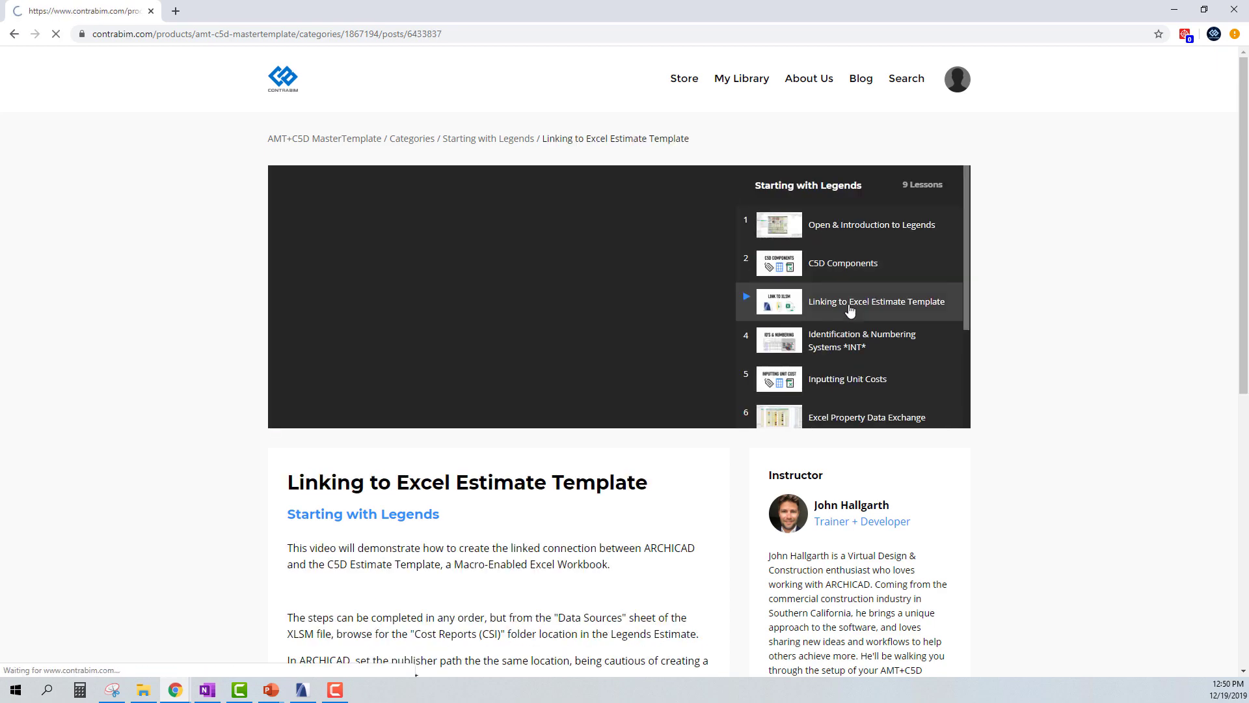
scroll(854, 316, down, 2)
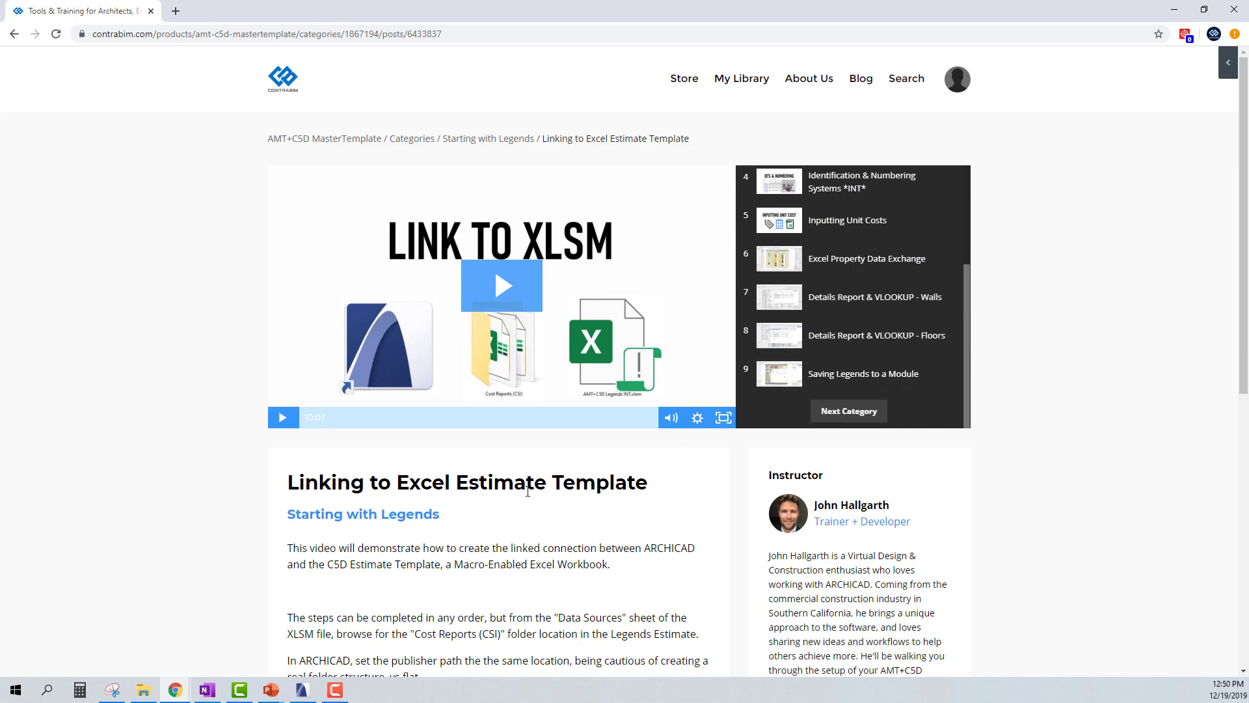
scroll(527, 485, down, 1)
scroll(527, 491, down, 2)
scroll(528, 489, up, 2)
scroll(528, 490, up, 2)
click(844, 411)
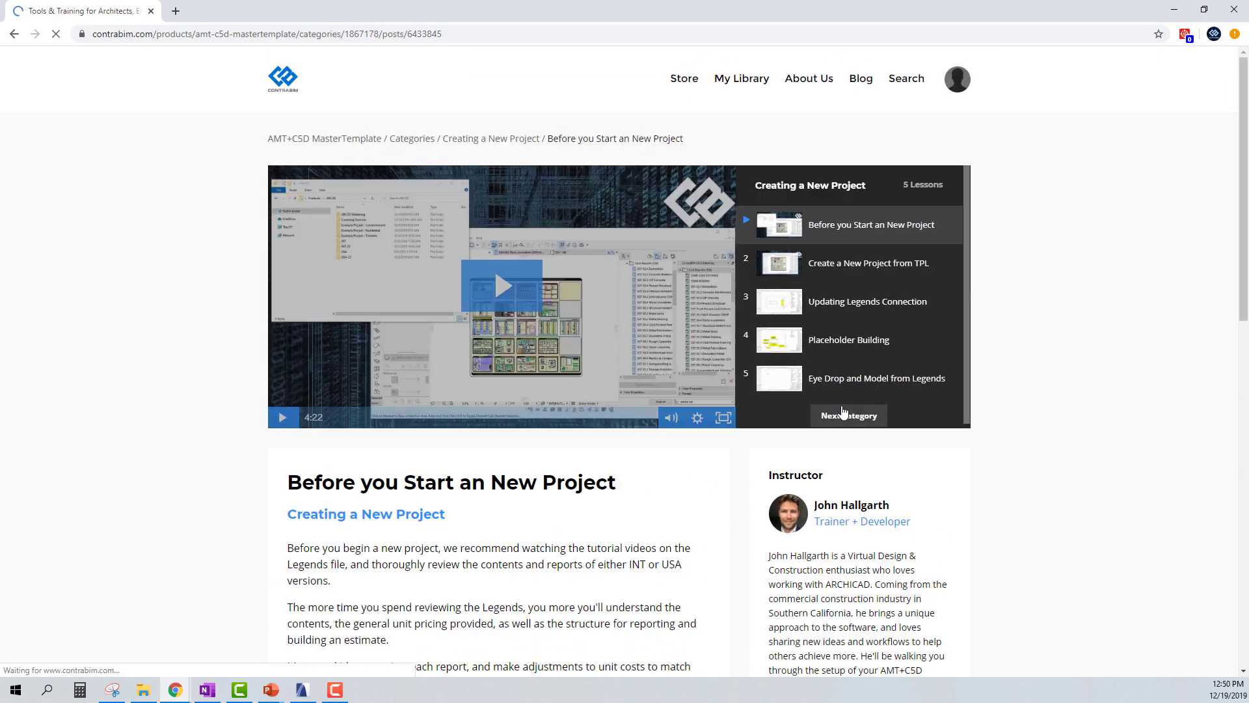
View the Publisher Path, Estimating Workflow and Congratulations lessons, then advance to Commercial Example Project
click(844, 413)
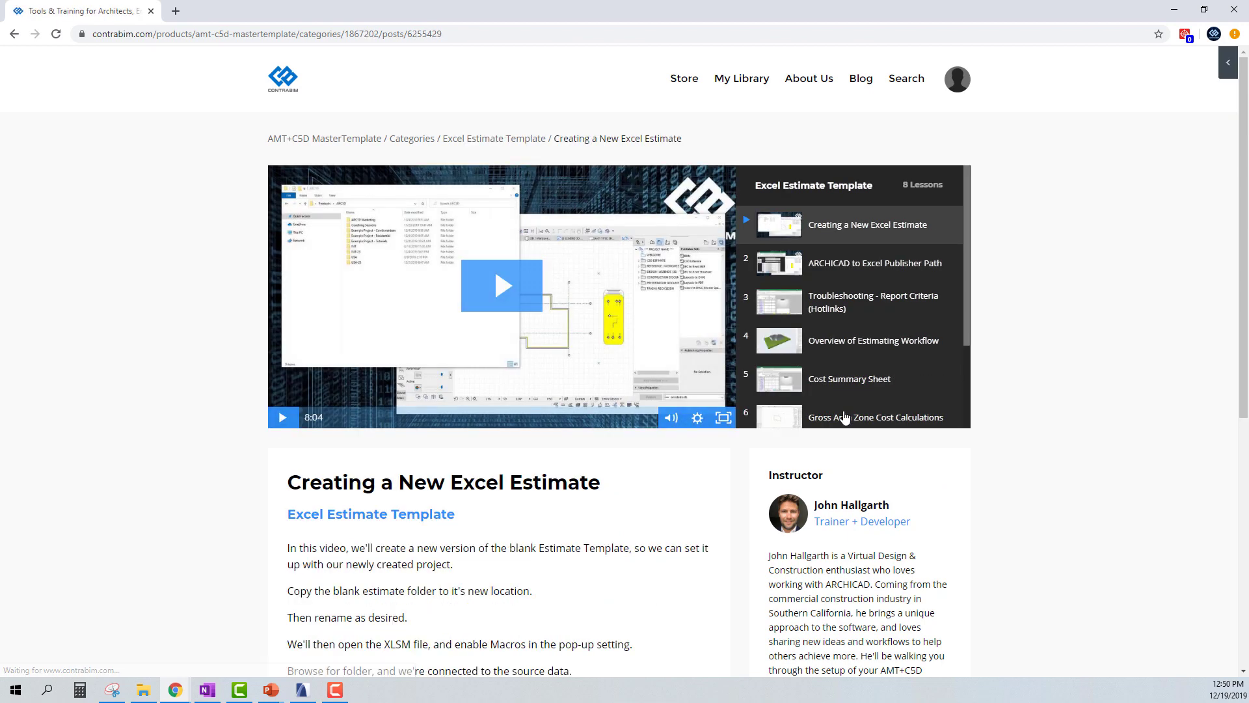
scroll(539, 523, down, 2)
scroll(542, 523, up, 1)
scroll(541, 524, up, 2)
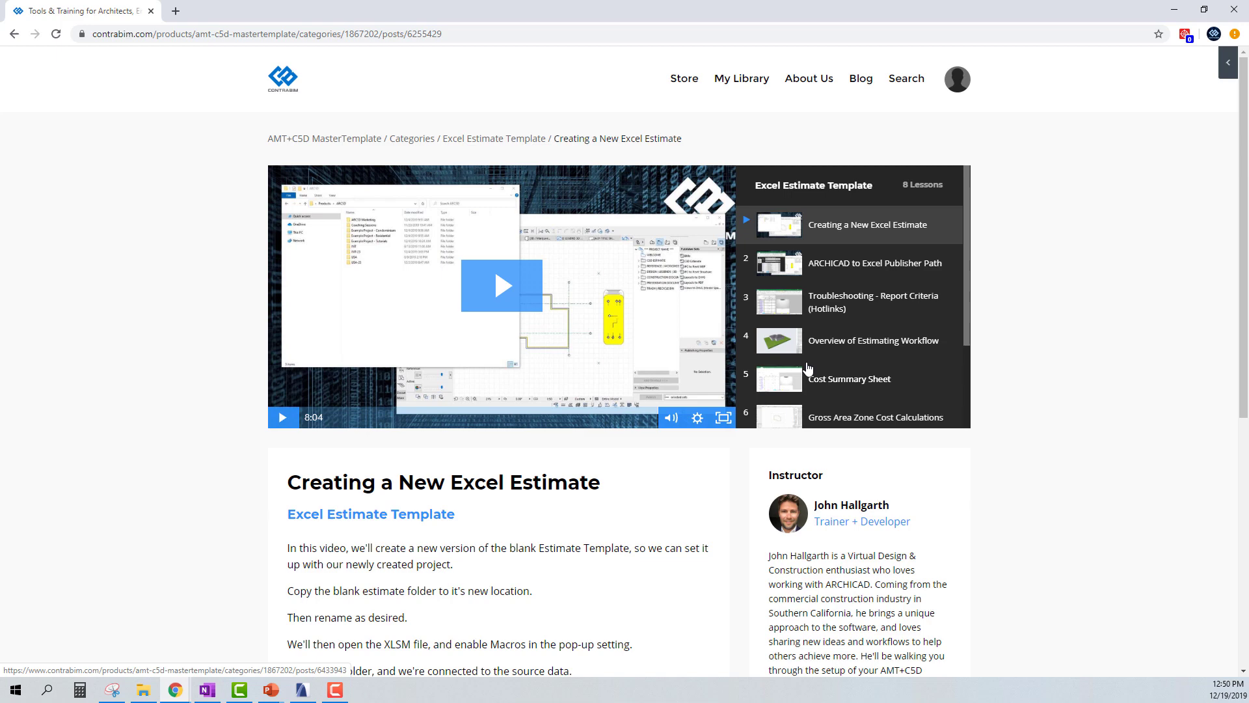
click(840, 271)
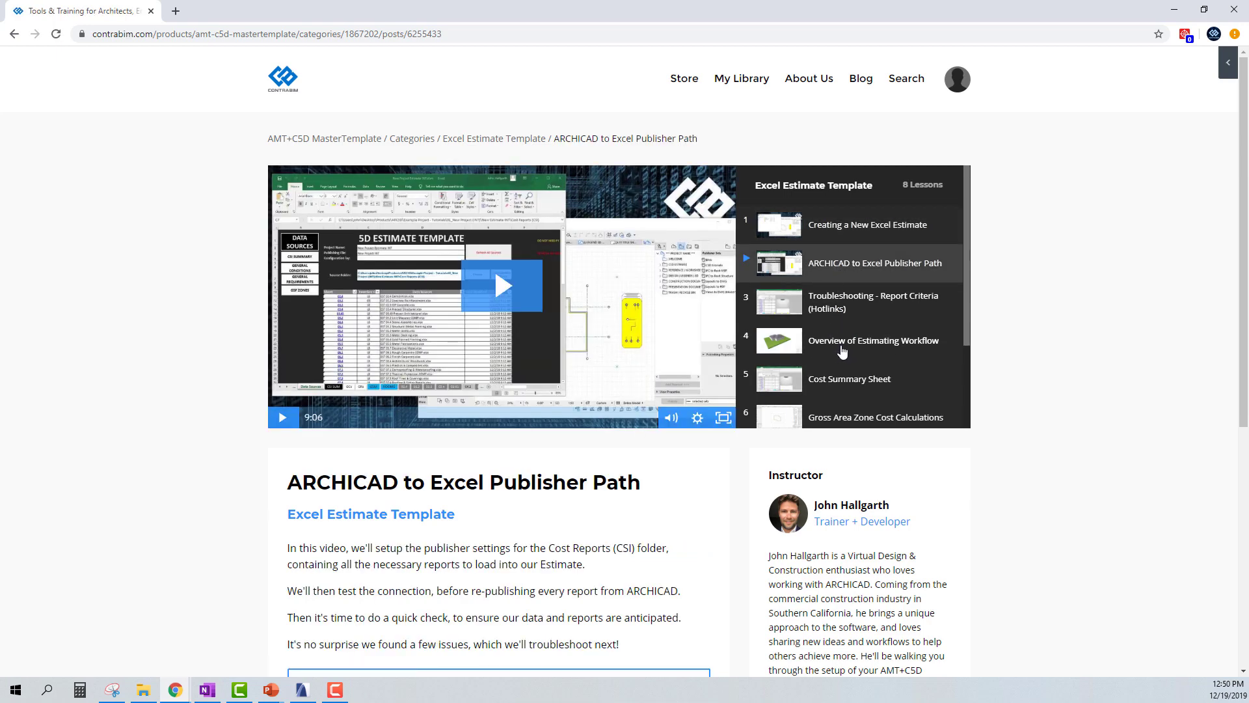
click(842, 350)
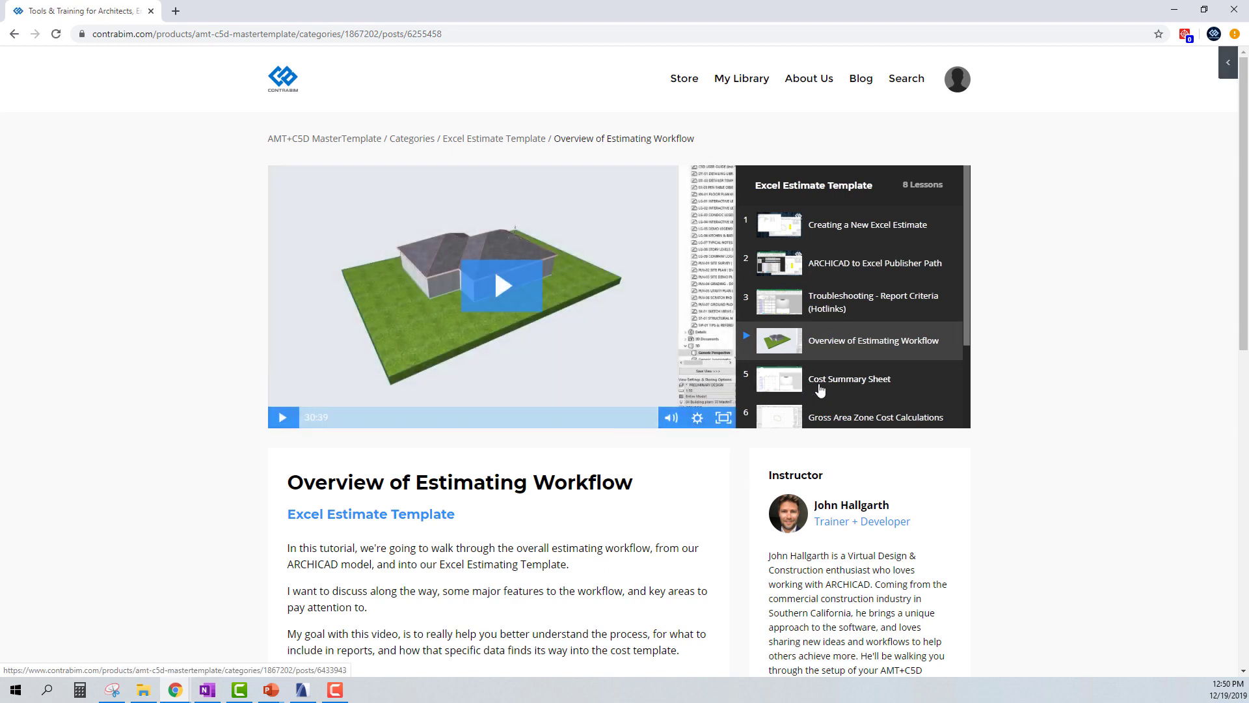
scroll(871, 360, down, 2)
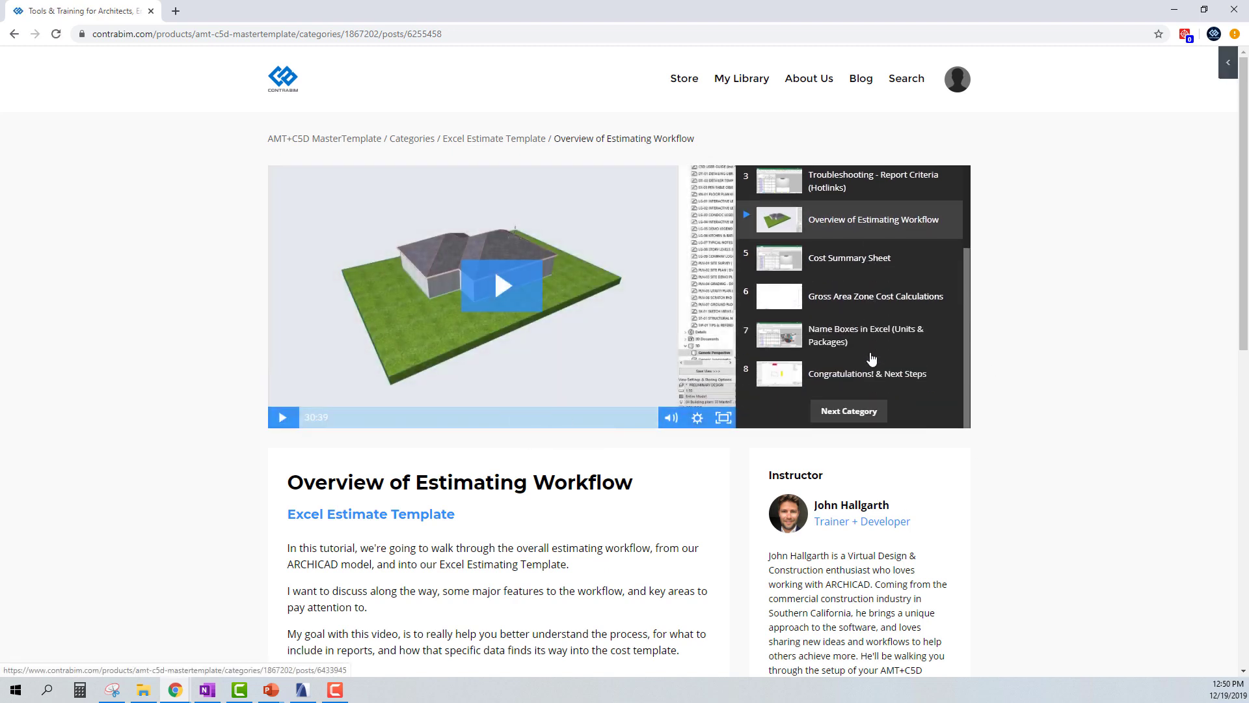
click(876, 381)
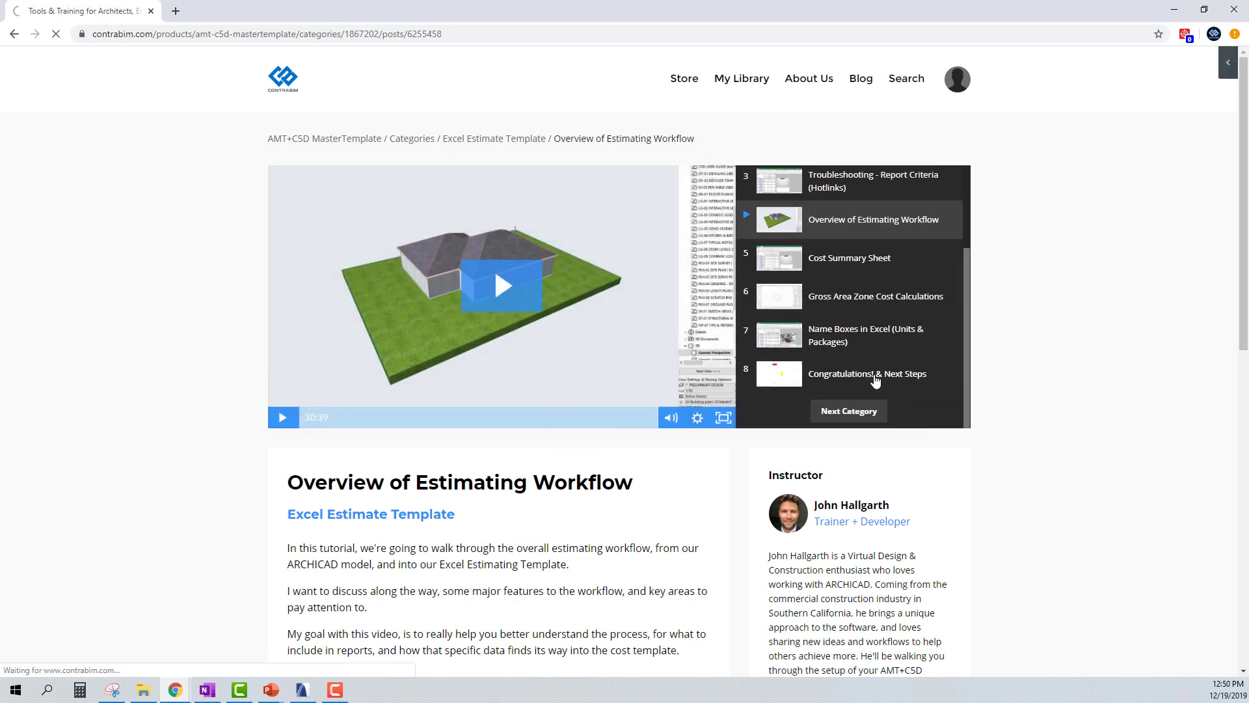
click(851, 416)
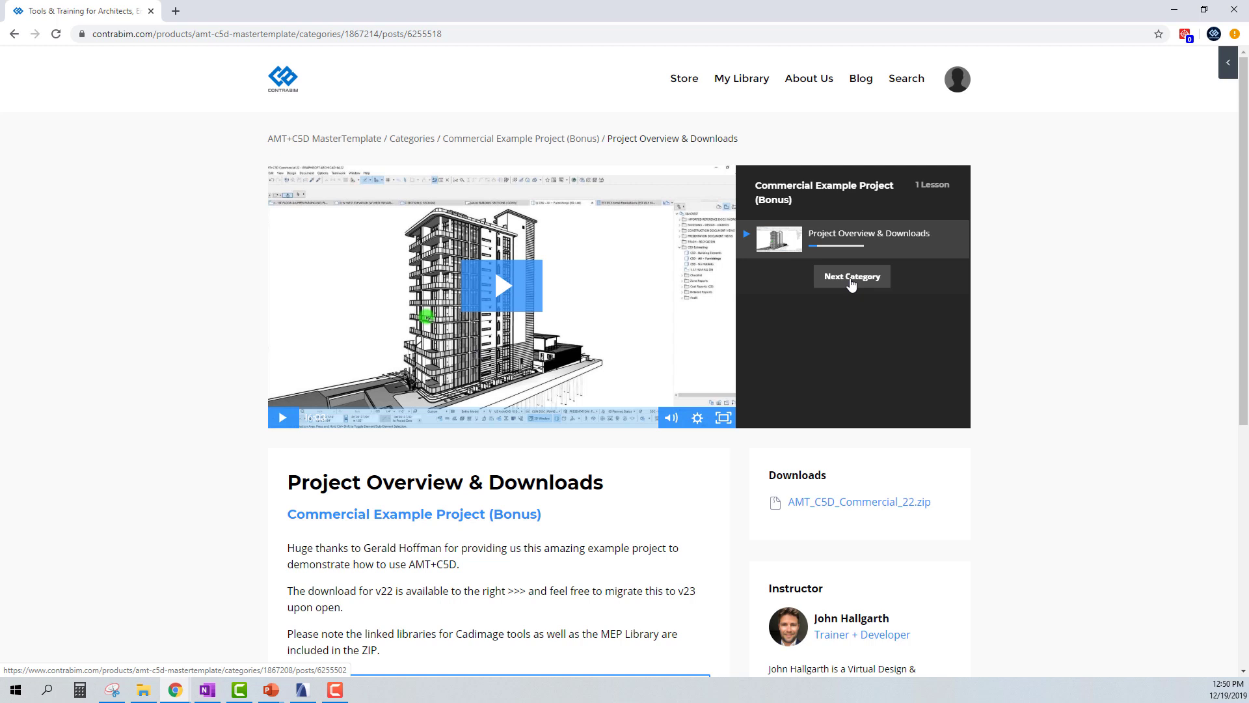
Advance to the Residential Example Project (Bonus) page with the AMT_C5D_Residential_Example v22 download
click(851, 278)
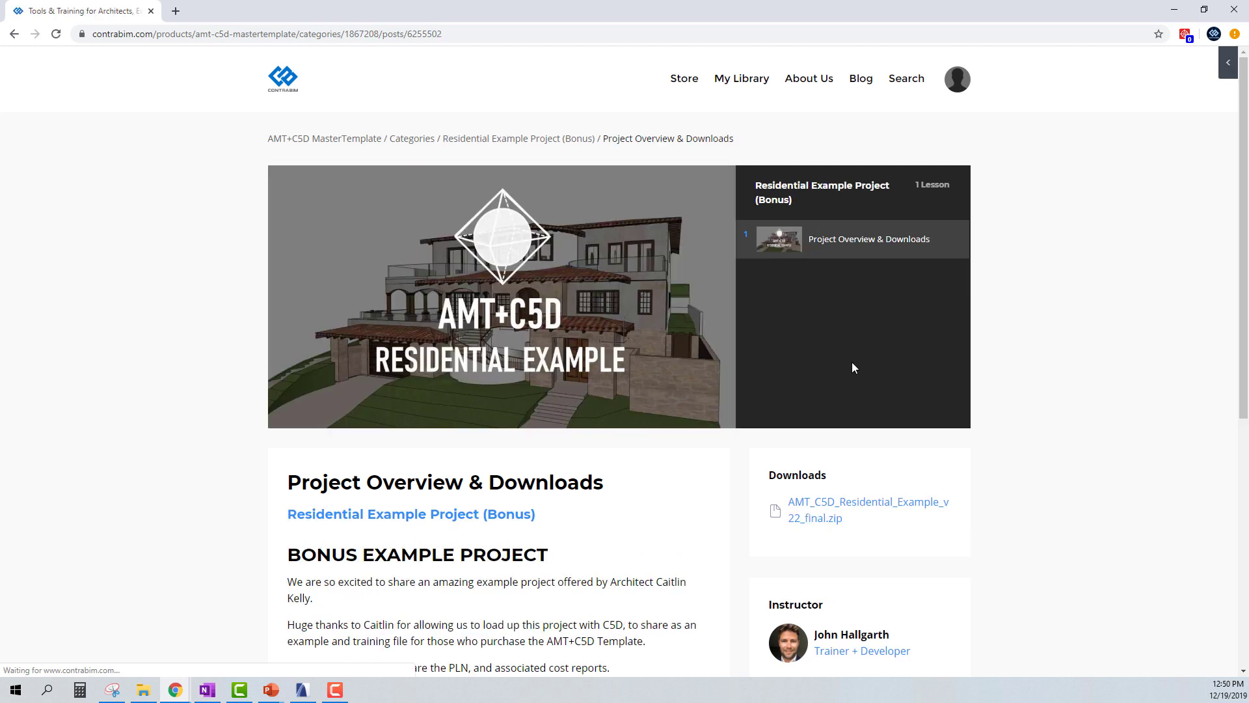